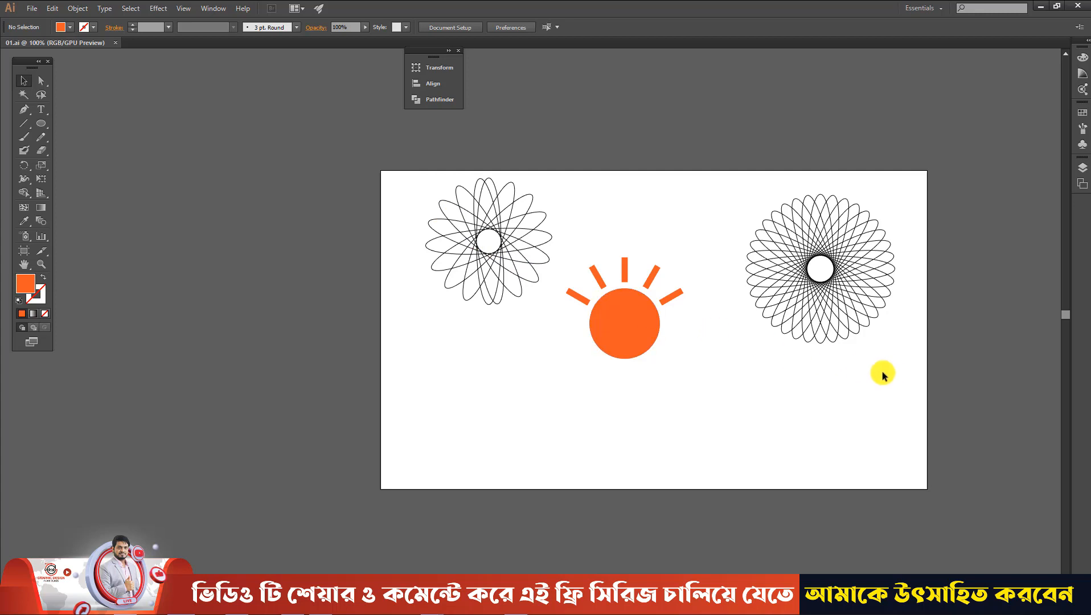
- Delete all the existing artwork, both line rosettes and the orange sun, from the artboard
{"action": "left_click_drag", "start_coordinate": [882, 372], "coordinate": [441, 191]}
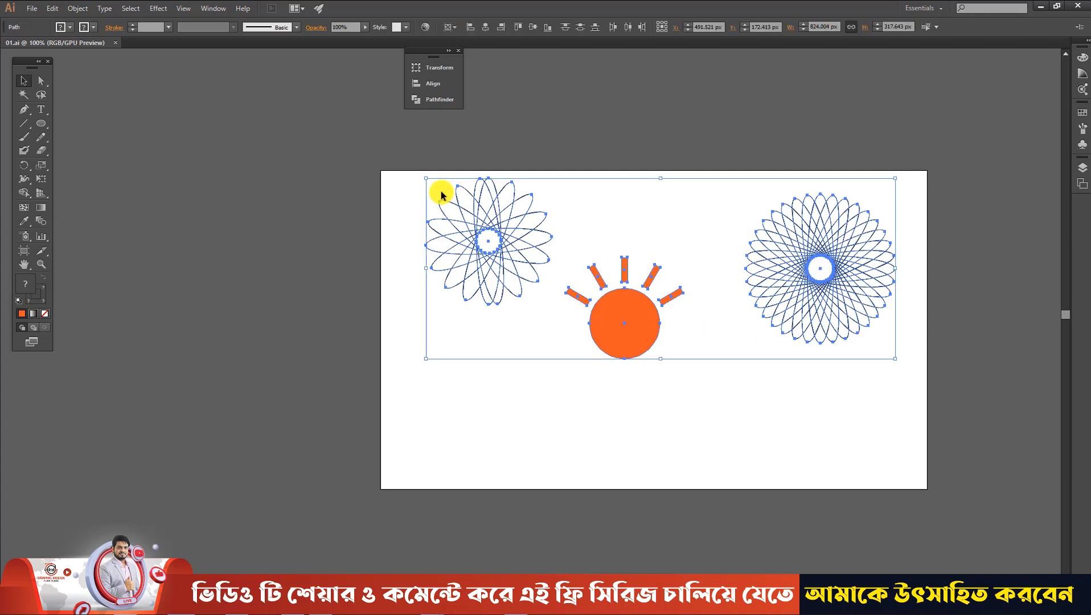
{"action": "left_click", "coordinate": [402, 185]}
{"action": "left_click_drag", "start_coordinate": [370, 151], "coordinate": [896, 373]}
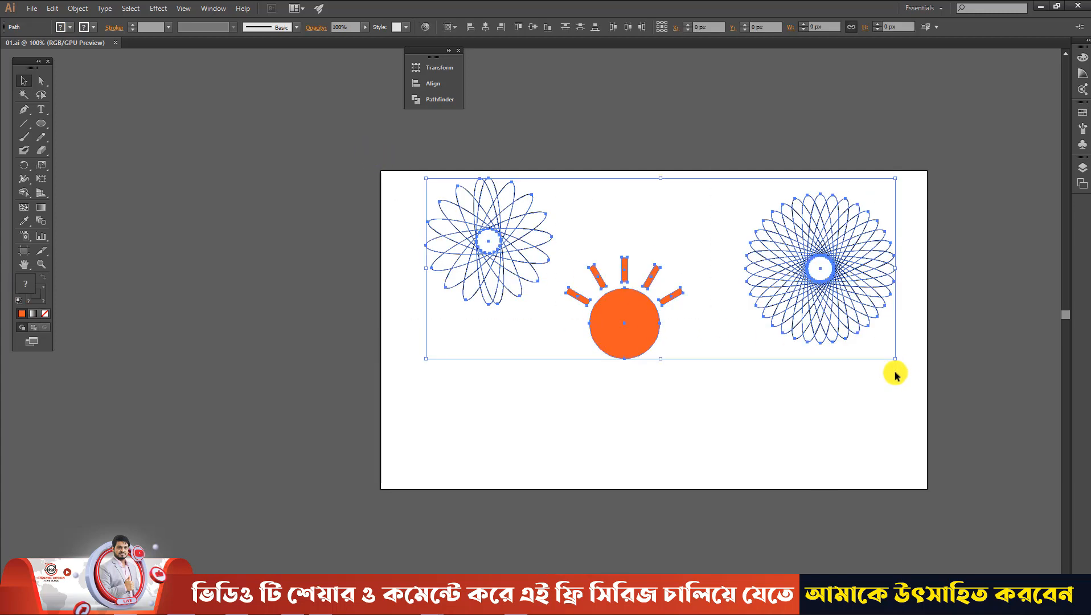
{"action": "key", "text": "Delete"}
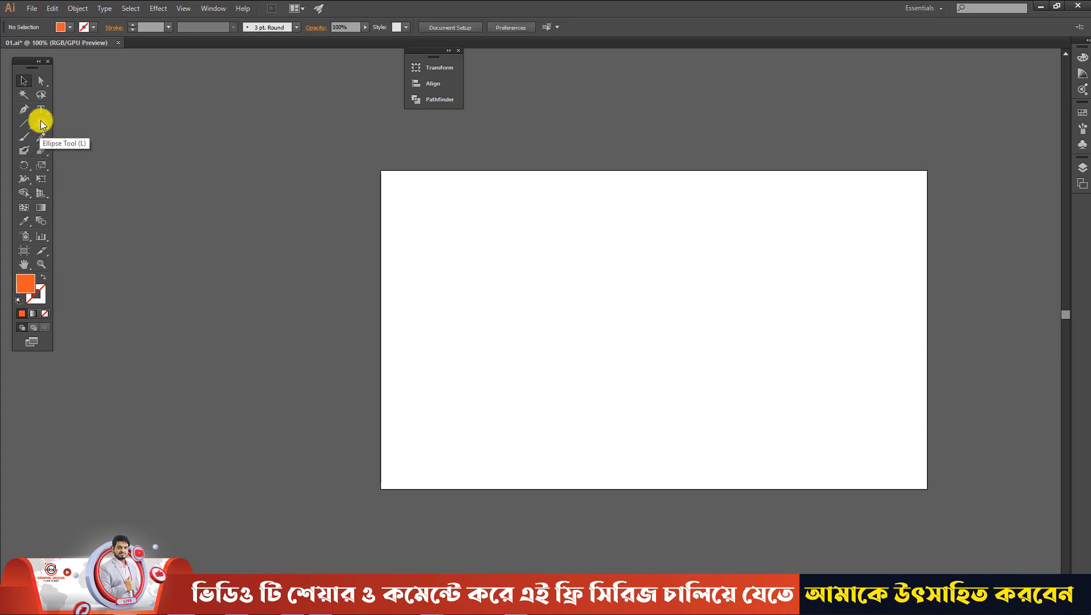
- Draw a tall, narrow ellipse about 67 px wide and 377 px high near the middle of the artboard
{"action": "left_click_drag", "start_coordinate": [40, 125], "coordinate": [91, 151]}
{"action": "scroll", "coordinate": [638, 205], "scroll_direction": "down", "scroll_amount": 1}
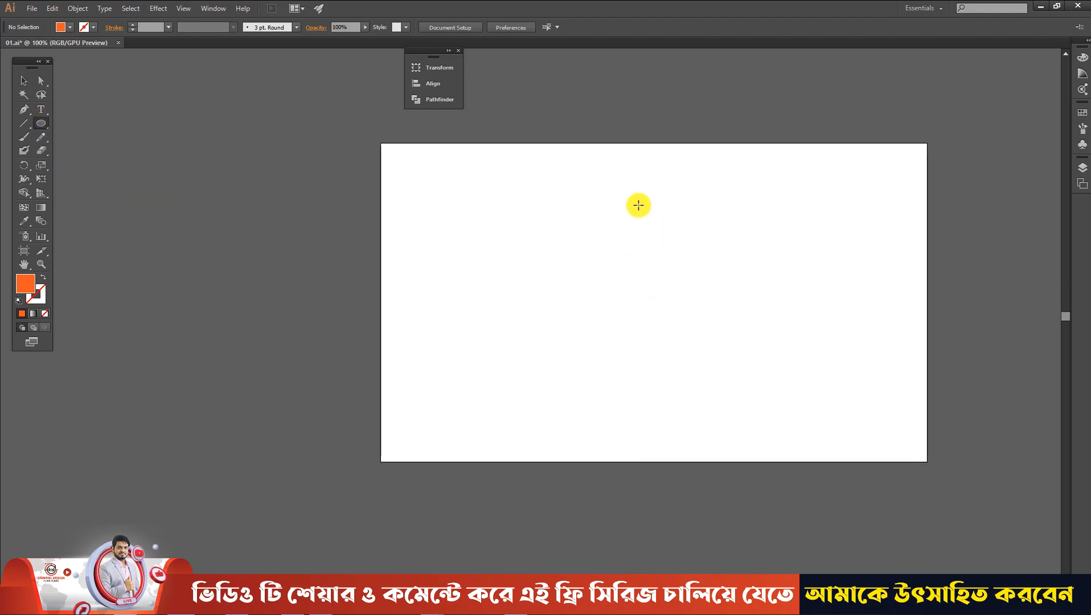
{"action": "left_click_drag", "start_coordinate": [631, 179], "coordinate": [670, 394]}
- Give the ellipse no fill and a 1 pt black stroke
{"action": "left_click", "coordinate": [23, 81]}
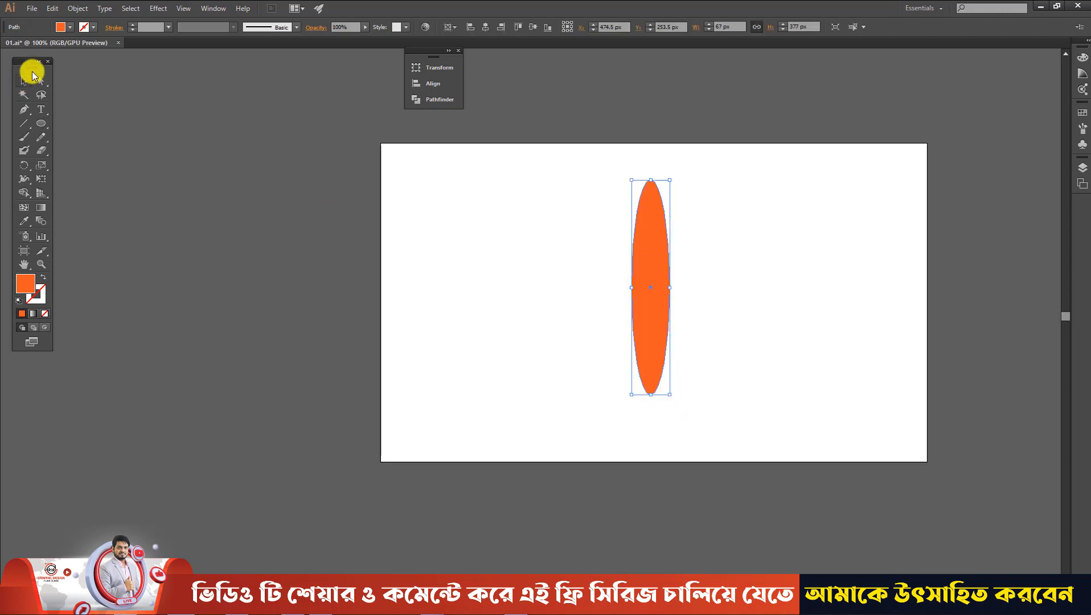
{"action": "left_click", "coordinate": [70, 27]}
{"action": "left_click", "coordinate": [7, 51]}
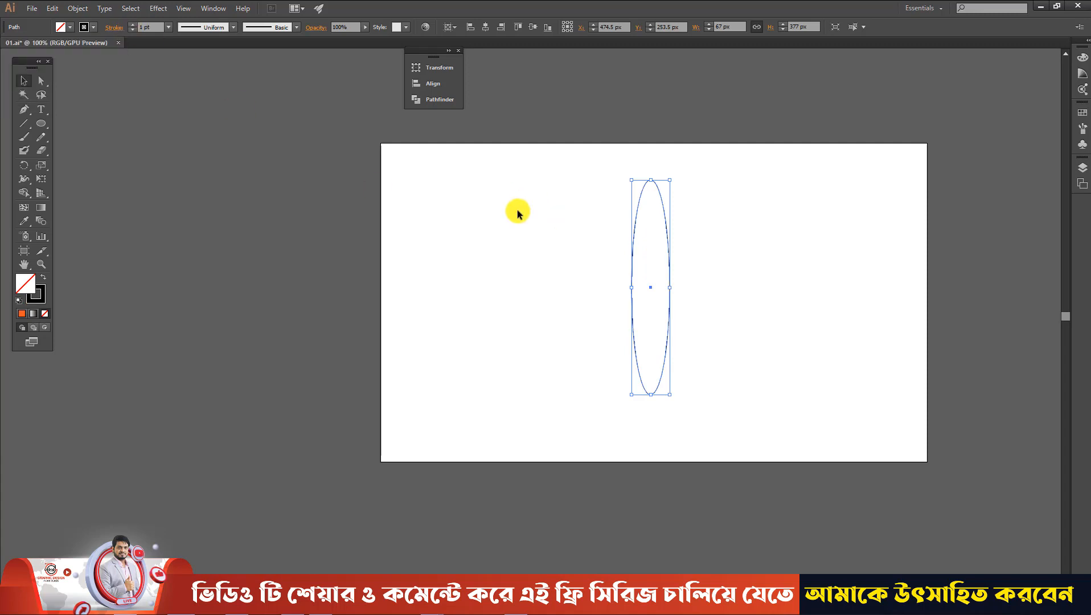
{"action": "left_click", "coordinate": [570, 279]}
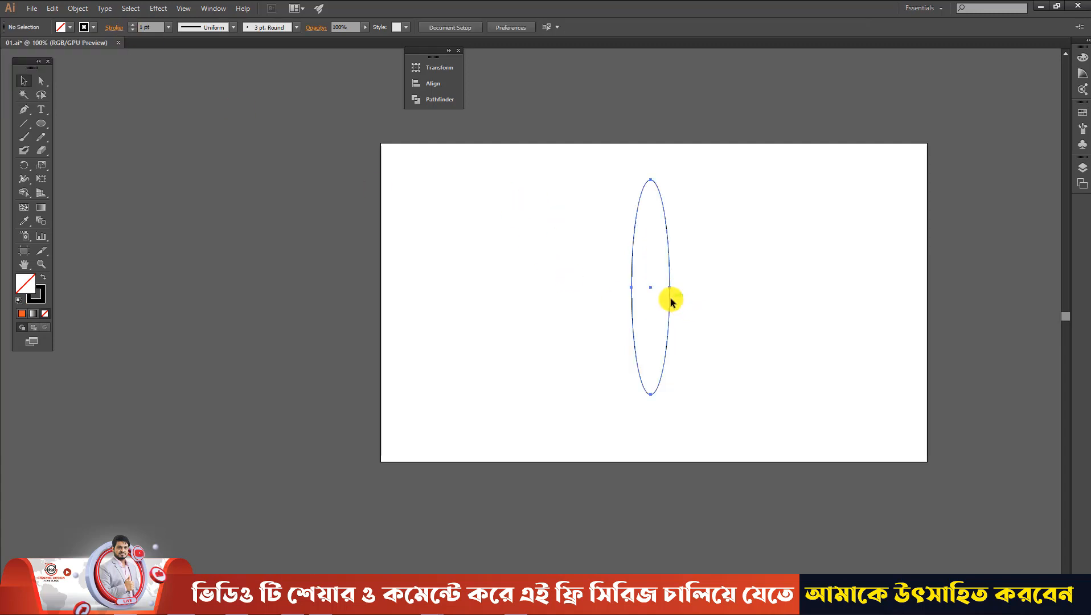
- Create a copy of the ellipse rotated 20° about its own centre
{"action": "left_click", "coordinate": [670, 297]}
{"action": "left_click", "coordinate": [29, 161]}
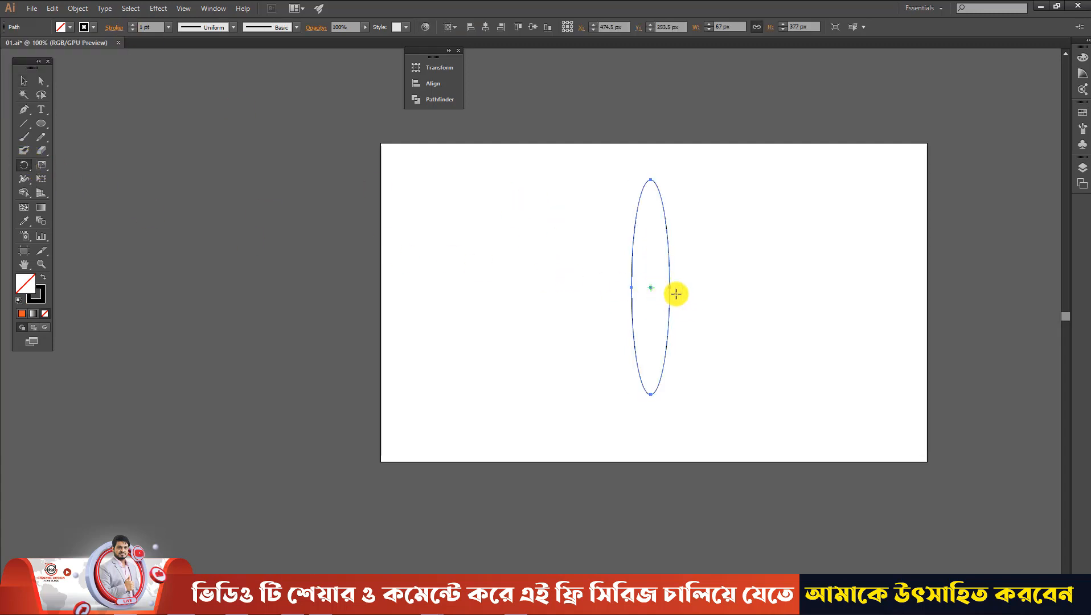
{"action": "left_click", "coordinate": [651, 288], "text": "alt"}
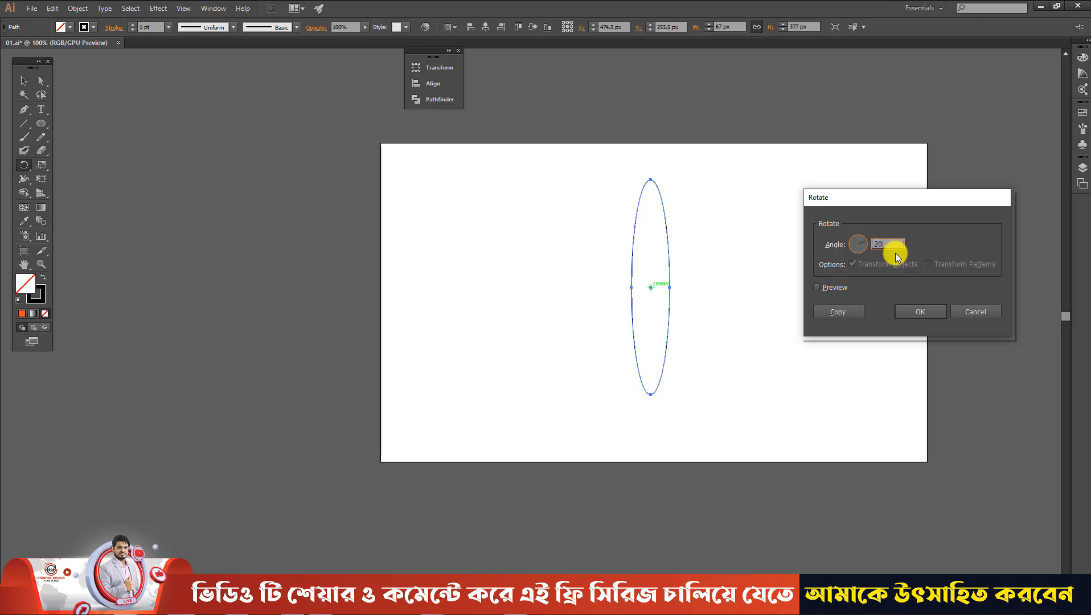
{"action": "left_click", "coordinate": [822, 312]}
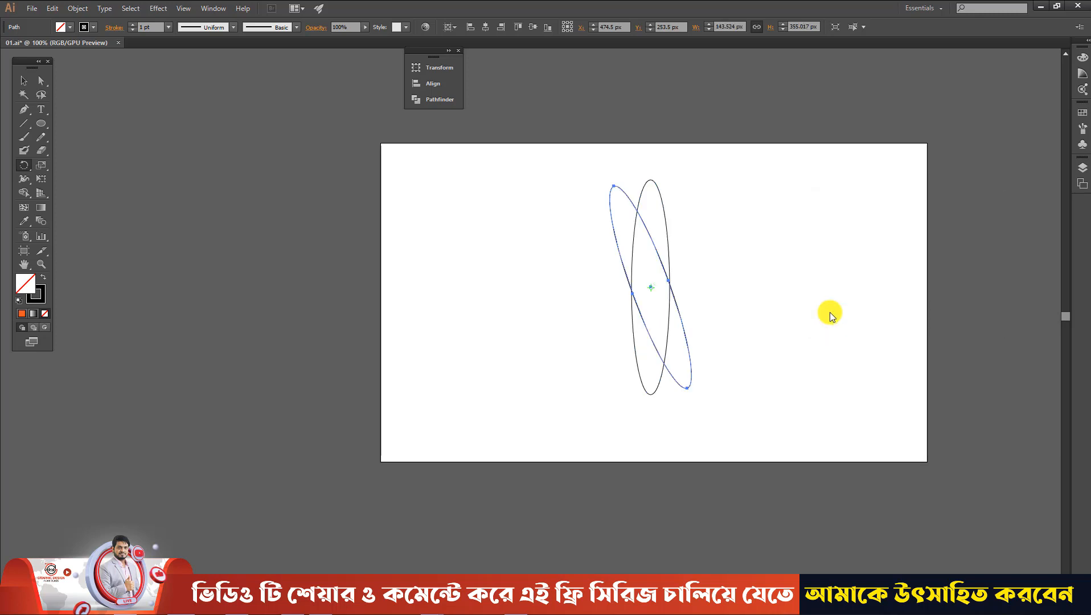
- Repeat the rotated copy seven times to complete the full rosette of ellipses
{"action": "key", "text": "ctrl+d"}
{"action": "key", "text": "ctrl+d"}
{"action": "key", "text": "ctrl+d"}
{"action": "key", "text": "ctrl+d"}
{"action": "key", "text": "ctrl+d"}
{"action": "key", "text": "ctrl+d"}
{"action": "key", "text": "ctrl+d"}
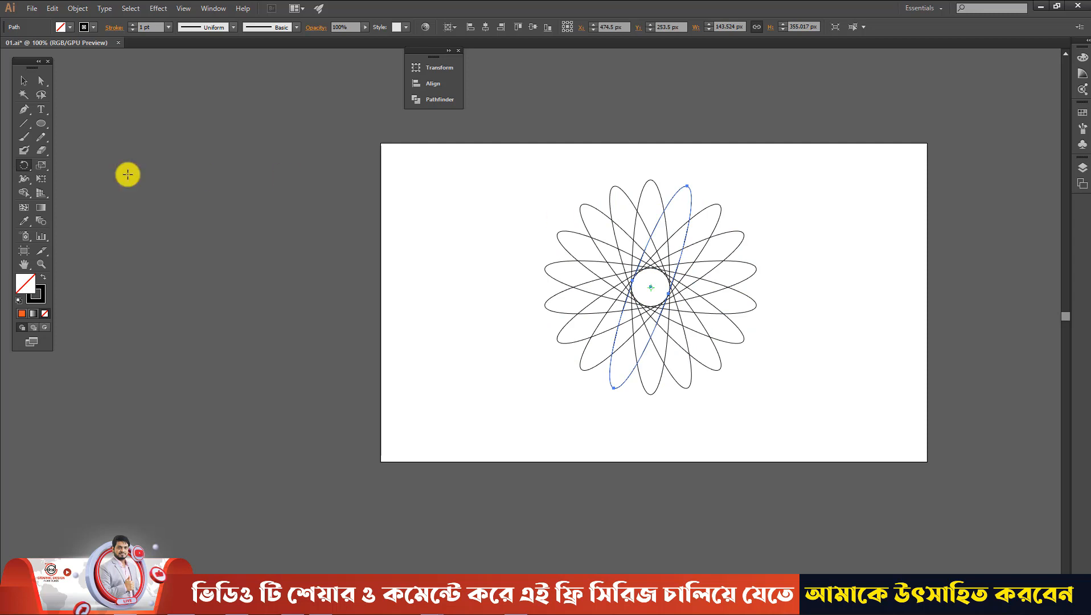
- Select the whole rosette for the Shape Builder tool and set the fill colour to red #f9081f
{"action": "left_click", "coordinate": [23, 81]}
{"action": "left_click", "coordinate": [462, 178]}
{"action": "left_click_drag", "start_coordinate": [459, 173], "coordinate": [838, 428]}
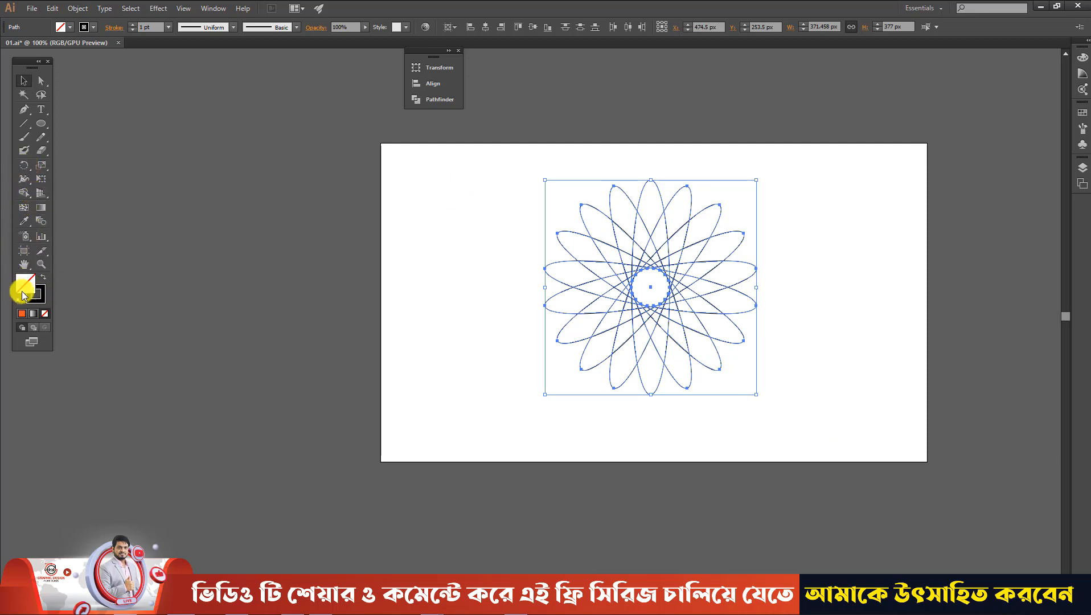
{"action": "left_click", "coordinate": [26, 197]}
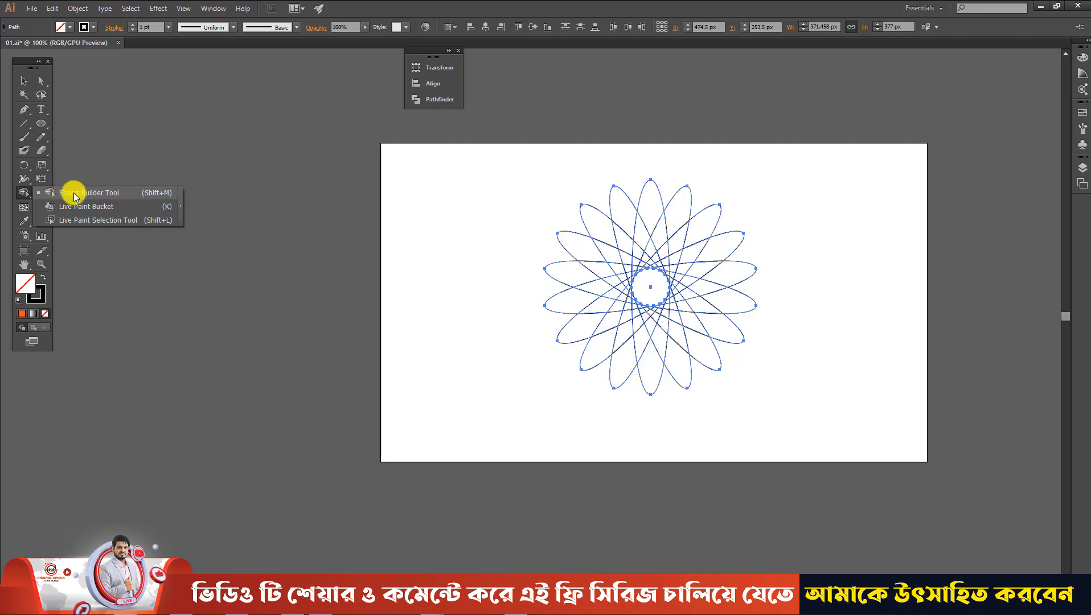
{"action": "left_click", "coordinate": [98, 194]}
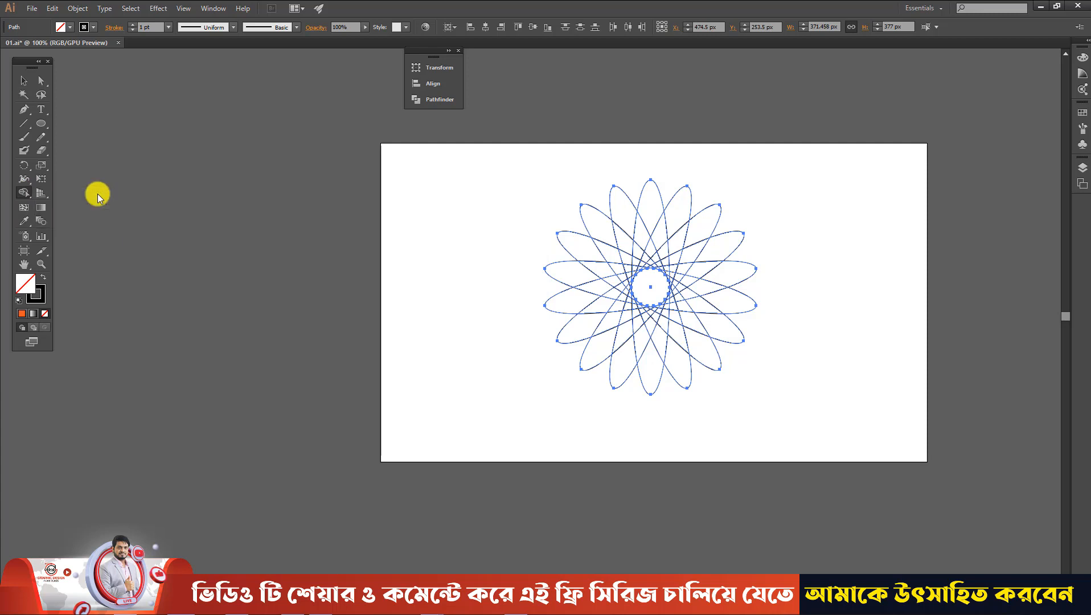
{"action": "double_click", "coordinate": [28, 286]}
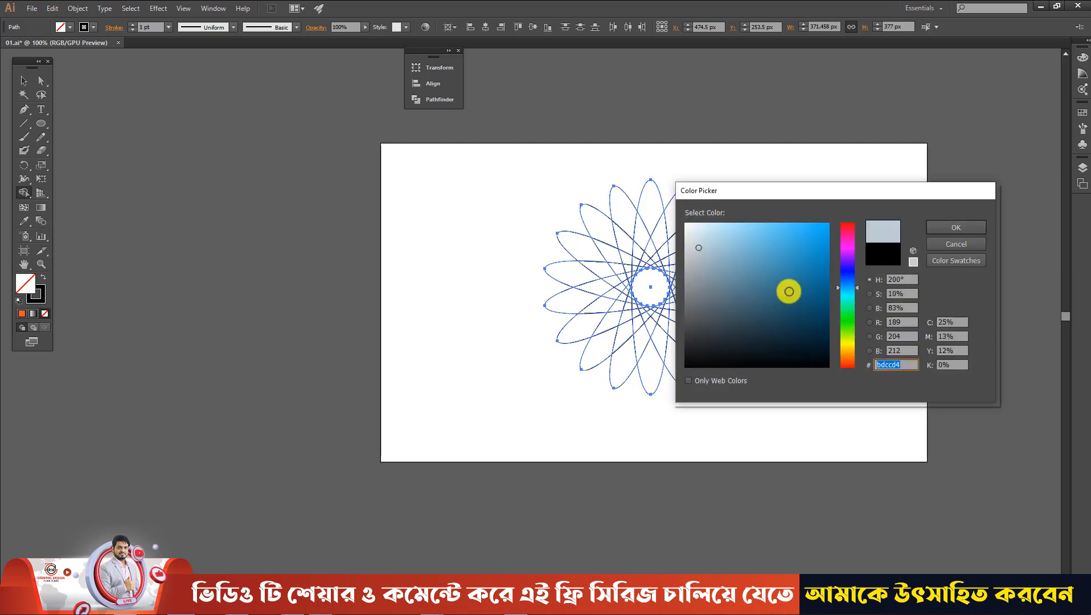
{"action": "left_click", "coordinate": [849, 228]}
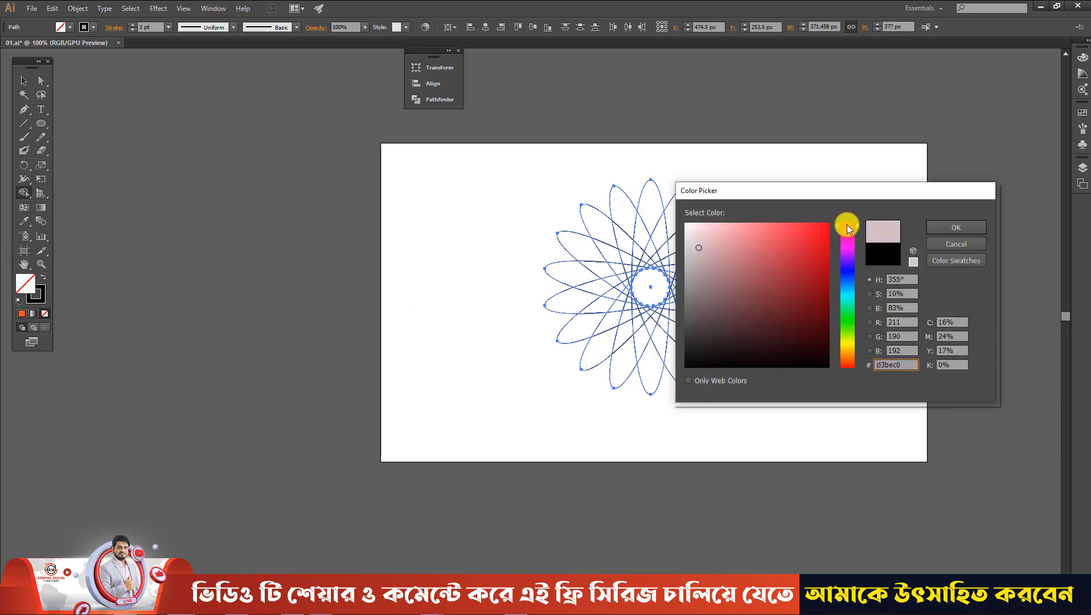
{"action": "left_click", "coordinate": [826, 225]}
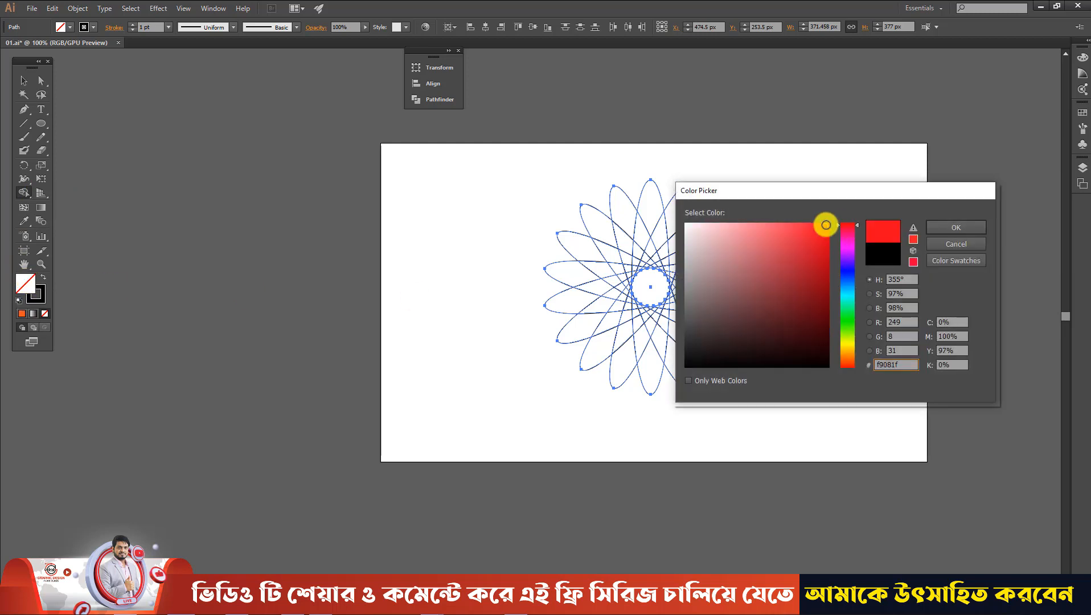
{"action": "left_click", "coordinate": [950, 228]}
- Fill every outer petal tip around the rosette with red using the Shape Builder
{"action": "left_click", "coordinate": [602, 231]}
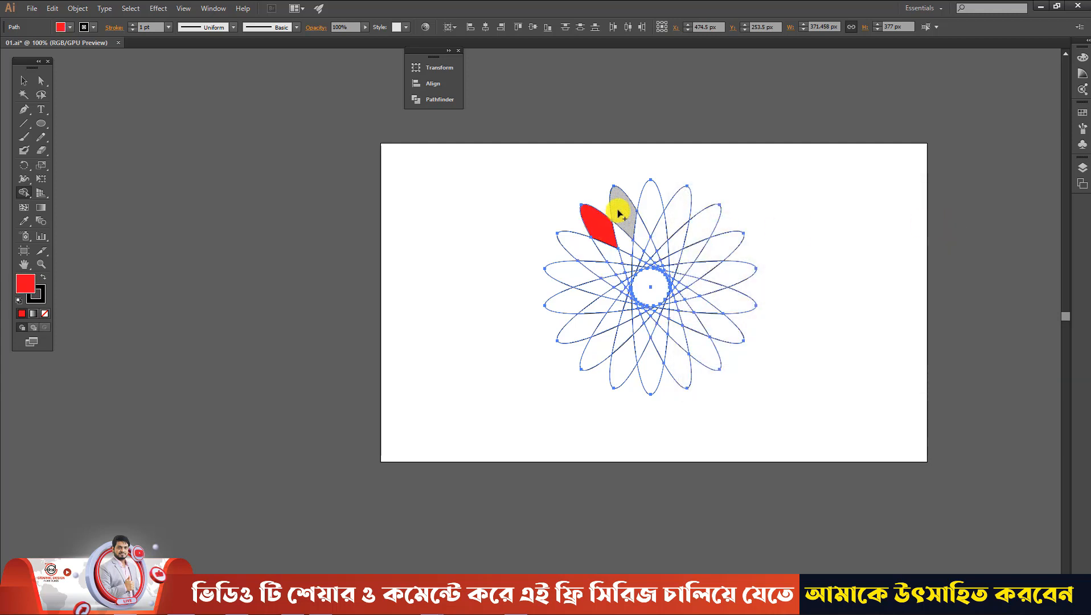
{"action": "left_click", "coordinate": [621, 211]}
{"action": "left_click", "coordinate": [683, 205]}
{"action": "left_click", "coordinate": [712, 225]}
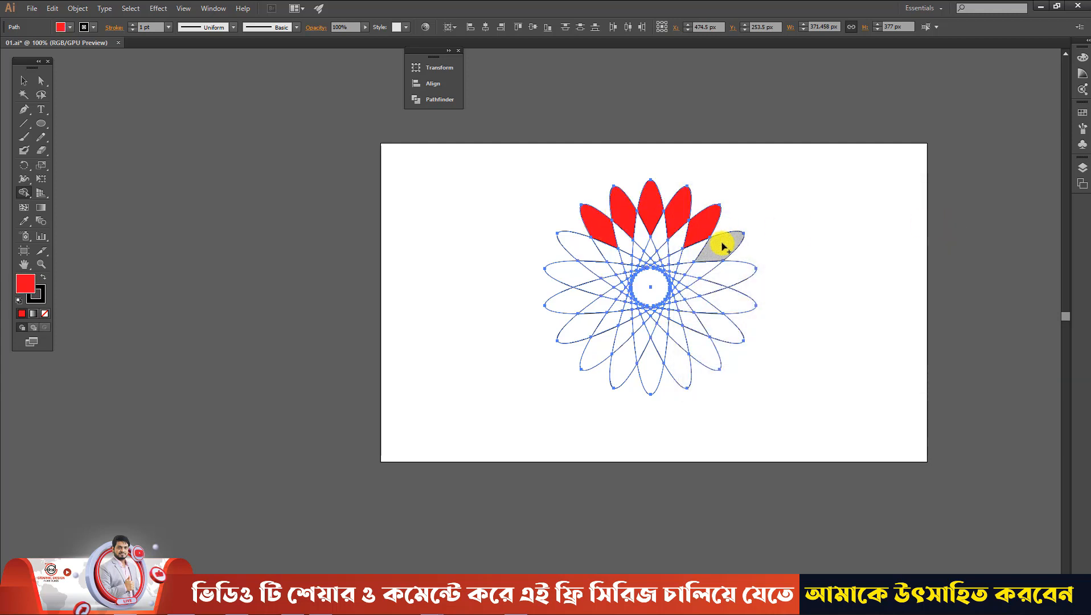
{"action": "left_click", "coordinate": [724, 336]}
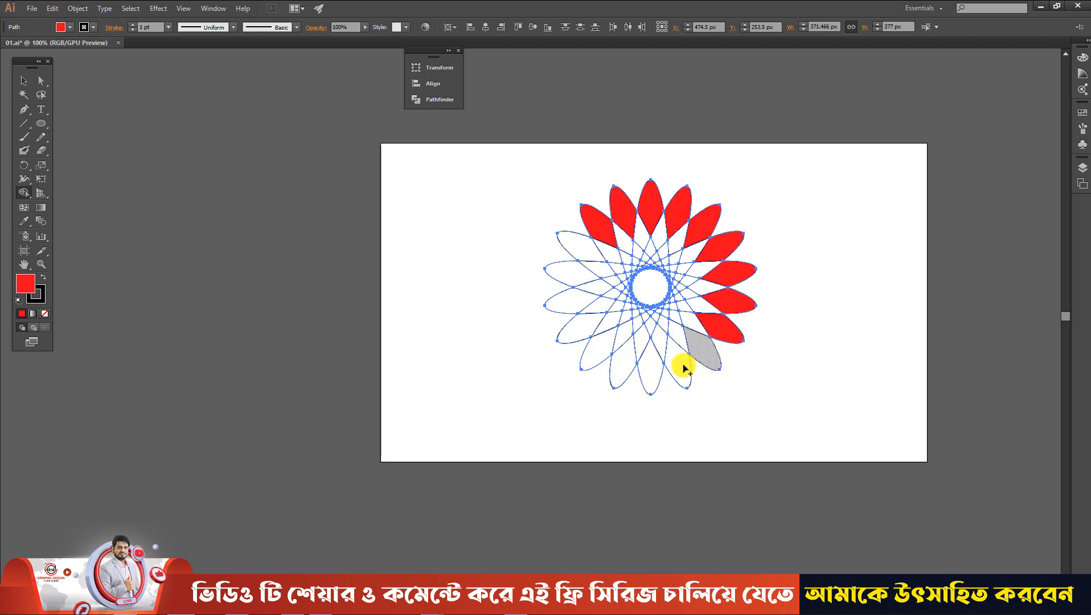
{"action": "left_click", "coordinate": [699, 358]}
{"action": "left_click", "coordinate": [674, 371]}
{"action": "left_click", "coordinate": [649, 376]}
{"action": "left_click", "coordinate": [620, 372]}
{"action": "left_click", "coordinate": [586, 348]}
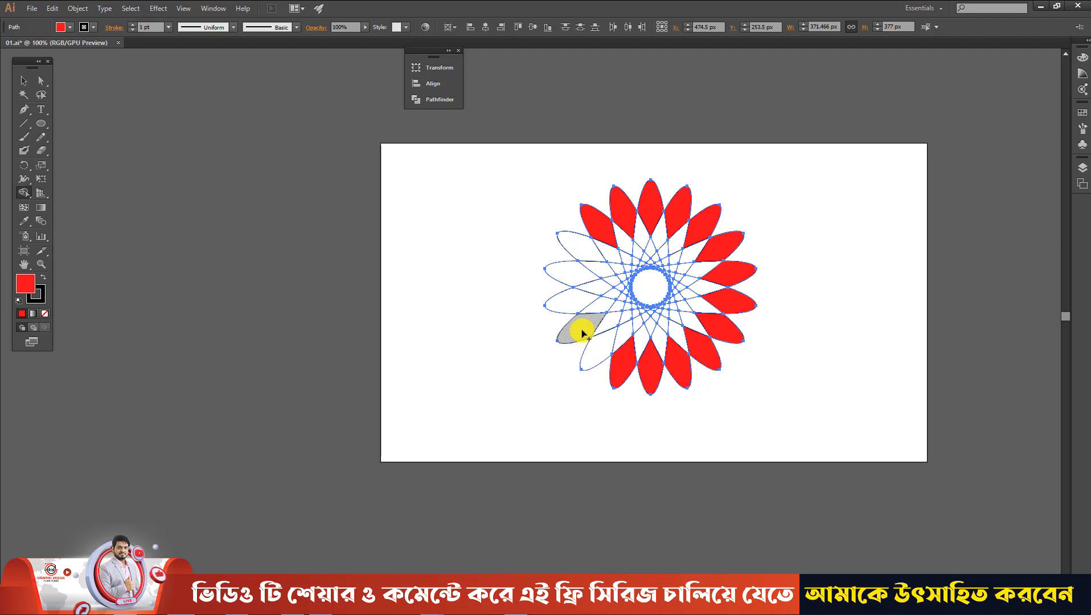
{"action": "left_click", "coordinate": [580, 329]}
{"action": "left_click", "coordinate": [572, 309]}
{"action": "left_click", "coordinate": [573, 273]}
{"action": "left_click", "coordinate": [581, 251]}
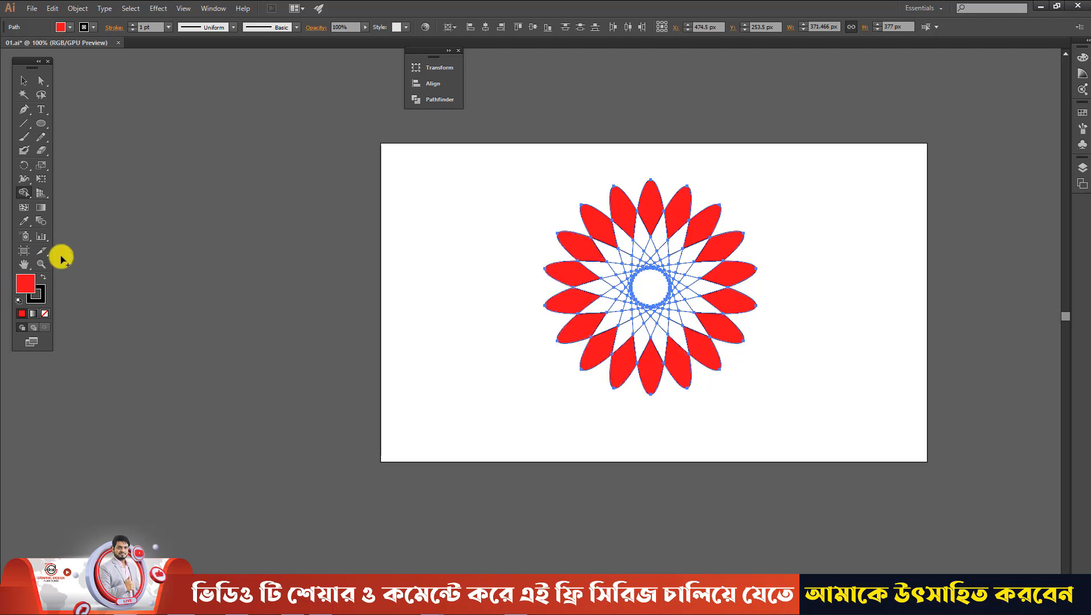
- Change the fill colour to pink and fill all segments of the second ring, just inside the red petals
{"action": "double_click", "coordinate": [33, 283]}
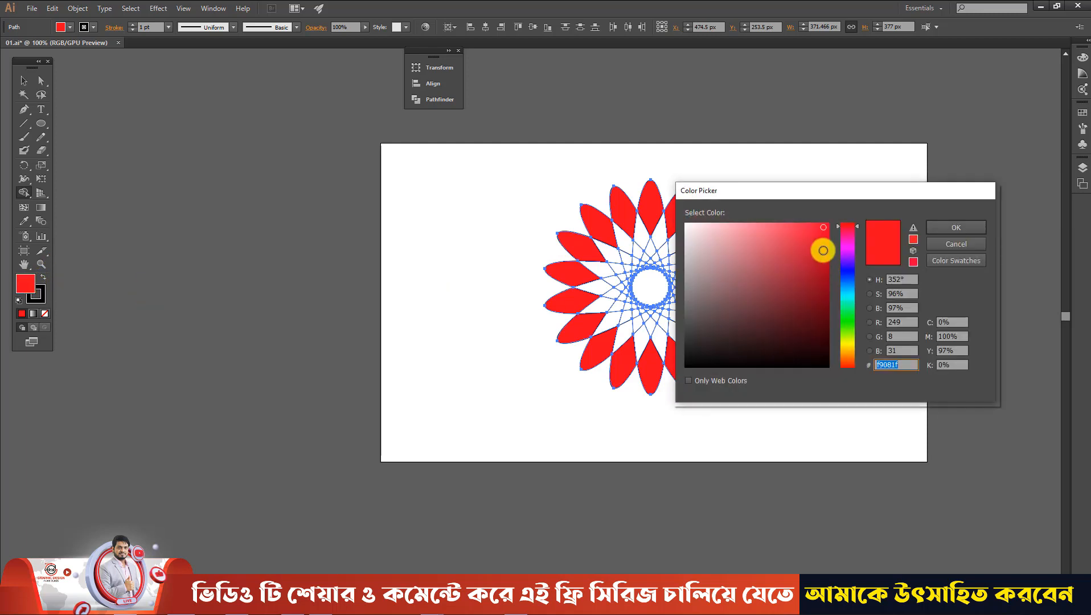
{"action": "left_click", "coordinate": [846, 240]}
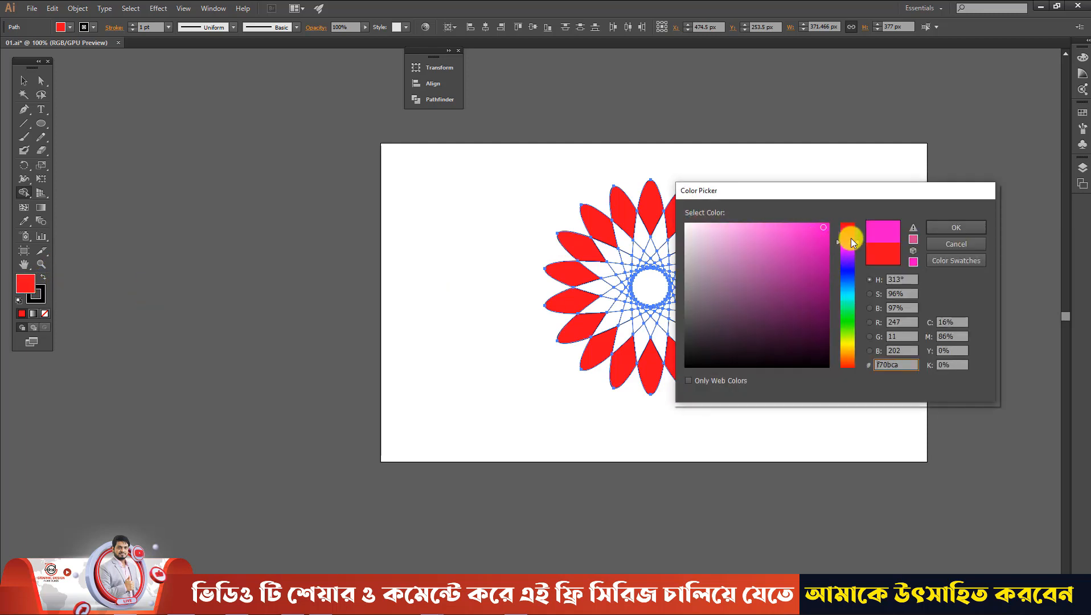
{"action": "left_click", "coordinate": [946, 229]}
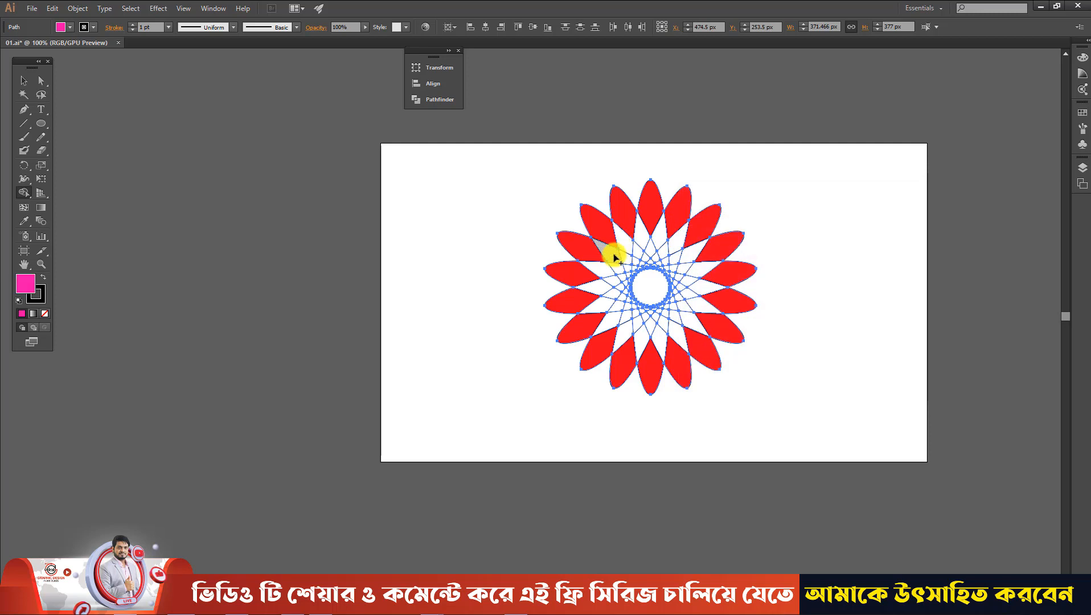
{"action": "left_click", "coordinate": [639, 237]}
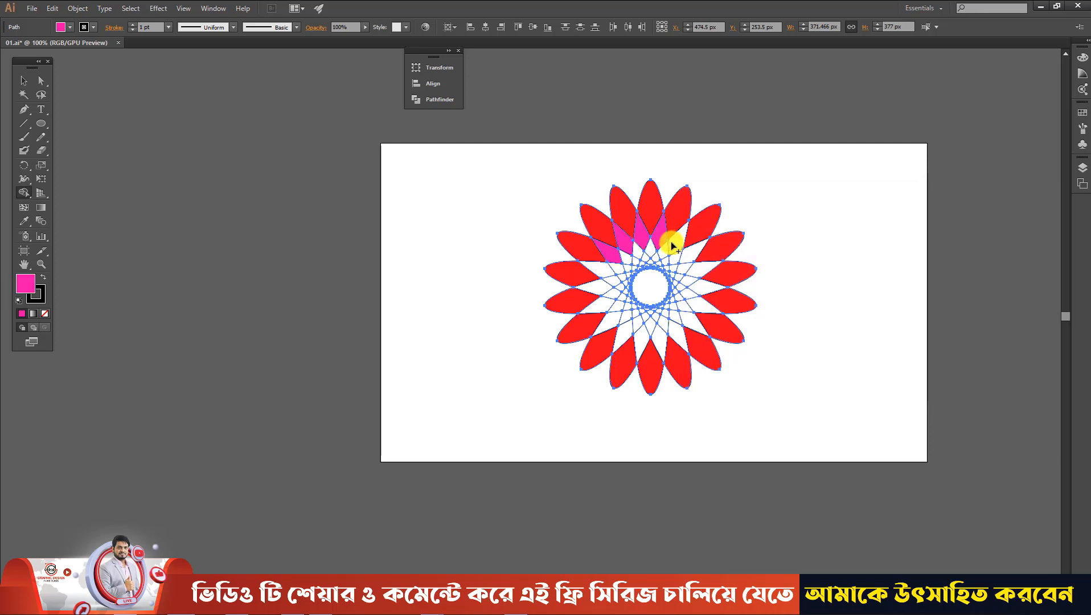
{"action": "left_click", "coordinate": [705, 289]}
{"action": "left_click", "coordinate": [698, 302]}
{"action": "left_click", "coordinate": [676, 337]}
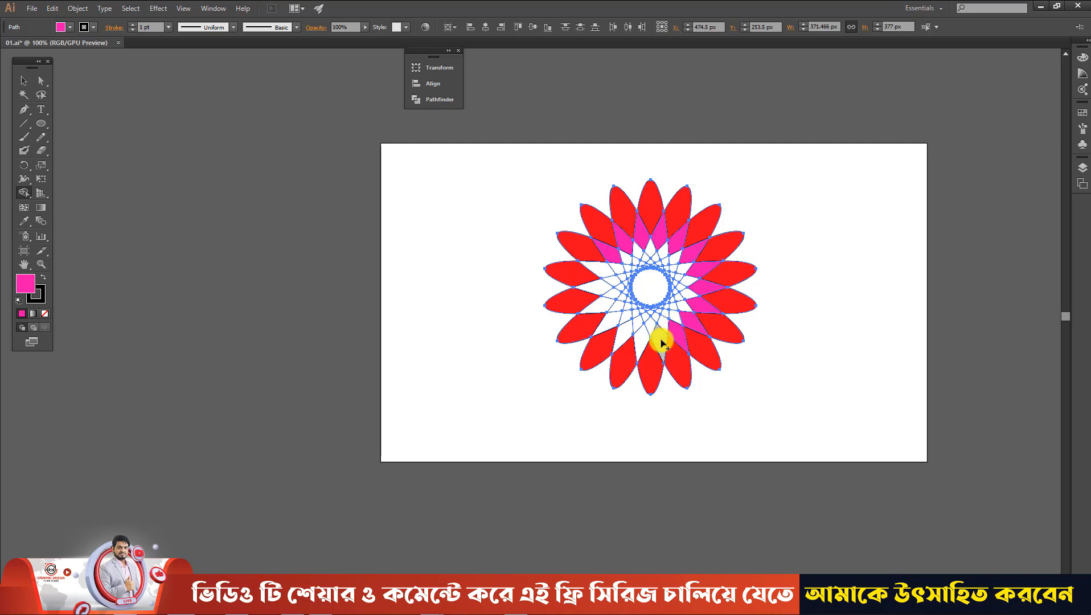
{"action": "left_click", "coordinate": [627, 337]}
{"action": "left_click", "coordinate": [610, 326]}
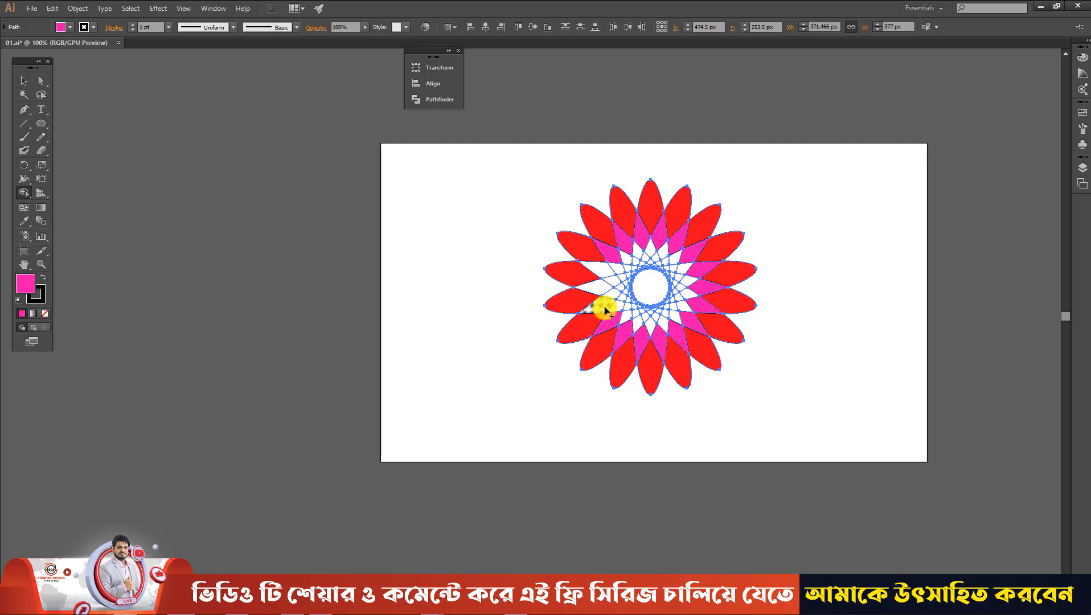
{"action": "left_click", "coordinate": [604, 306]}
{"action": "left_click", "coordinate": [596, 271]}
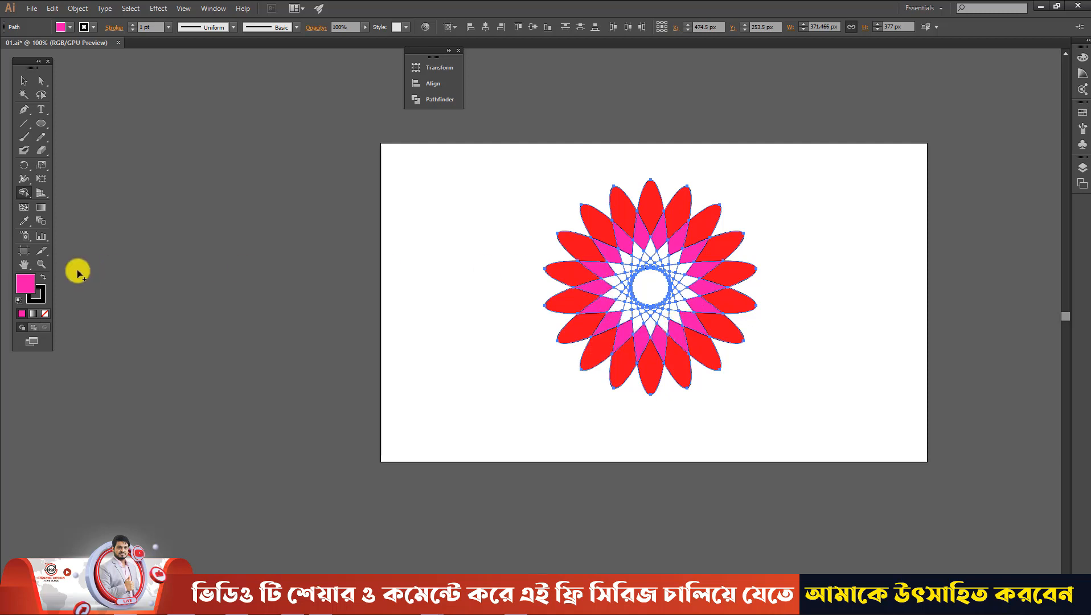
- Change the fill colour to purple #7d0cf4
{"action": "double_click", "coordinate": [25, 283]}
{"action": "left_click", "coordinate": [853, 261]}
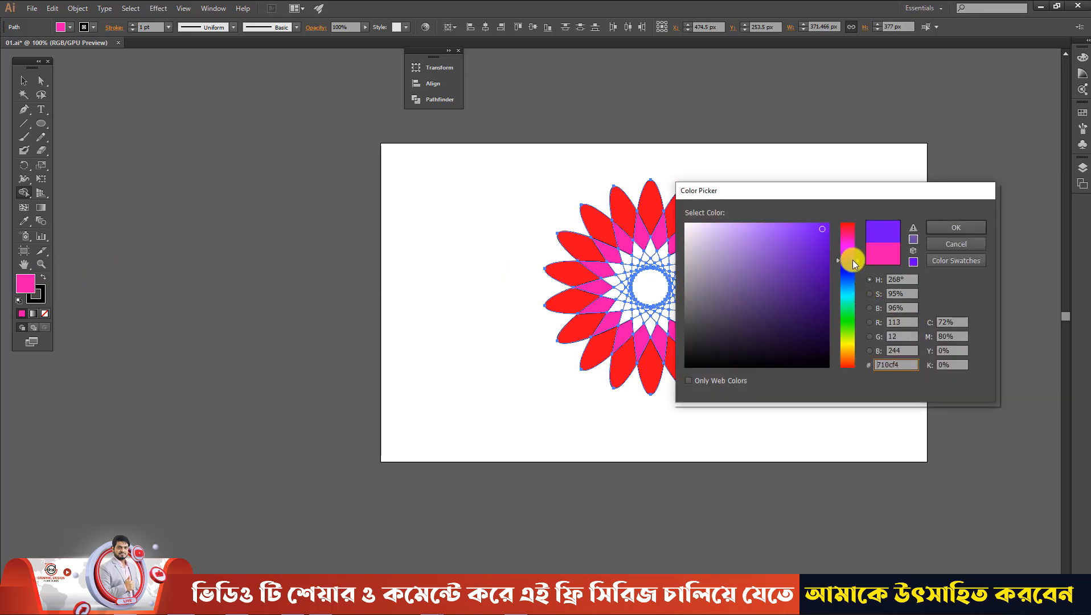
{"action": "left_click", "coordinate": [848, 355]}
{"action": "mouse_move", "coordinate": [848, 250]}
{"action": "left_mouse_down"}
{"action": "mouse_move", "coordinate": [843, 241]}
{"action": "mouse_move", "coordinate": [846, 258]}
{"action": "left_mouse_up"}
{"action": "left_click", "coordinate": [956, 228]}
- Fill every segment of the third ring, just inside the pink one, with purple using the Shape Builder
{"action": "scroll", "coordinate": [625, 262], "scroll_direction": "up", "scroll_amount": 2}
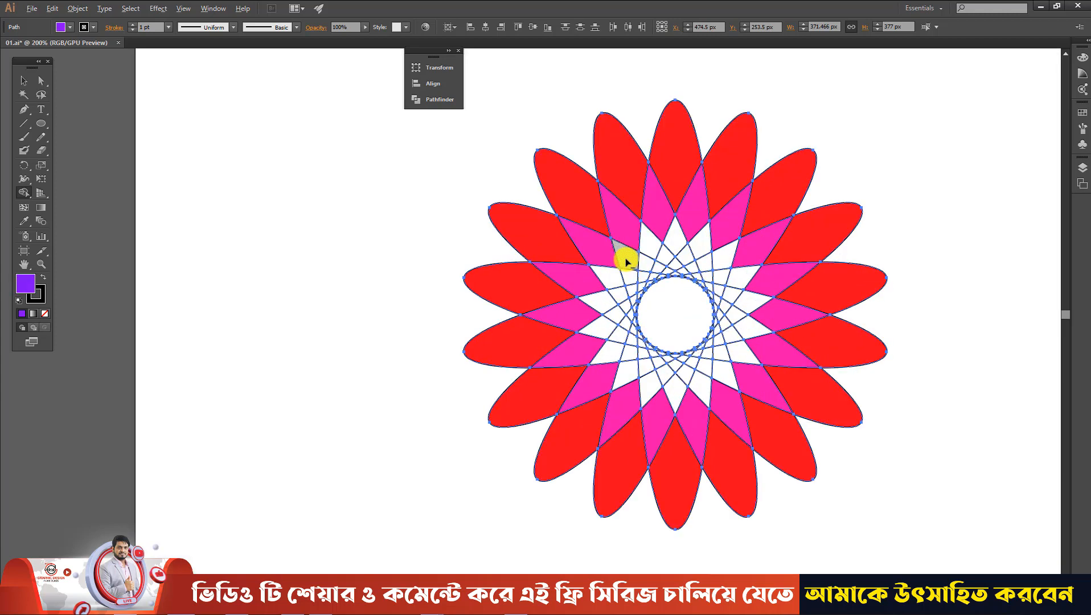
{"action": "scroll", "coordinate": [619, 271], "scroll_direction": "down", "scroll_amount": 1}
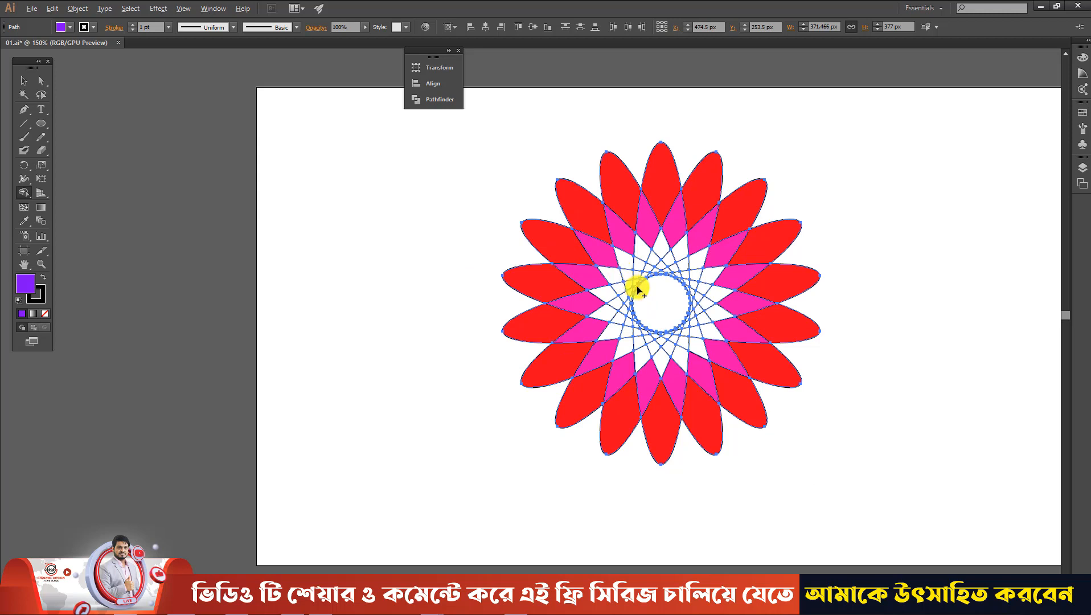
{"action": "scroll", "coordinate": [637, 285], "scroll_direction": "up", "scroll_amount": 2}
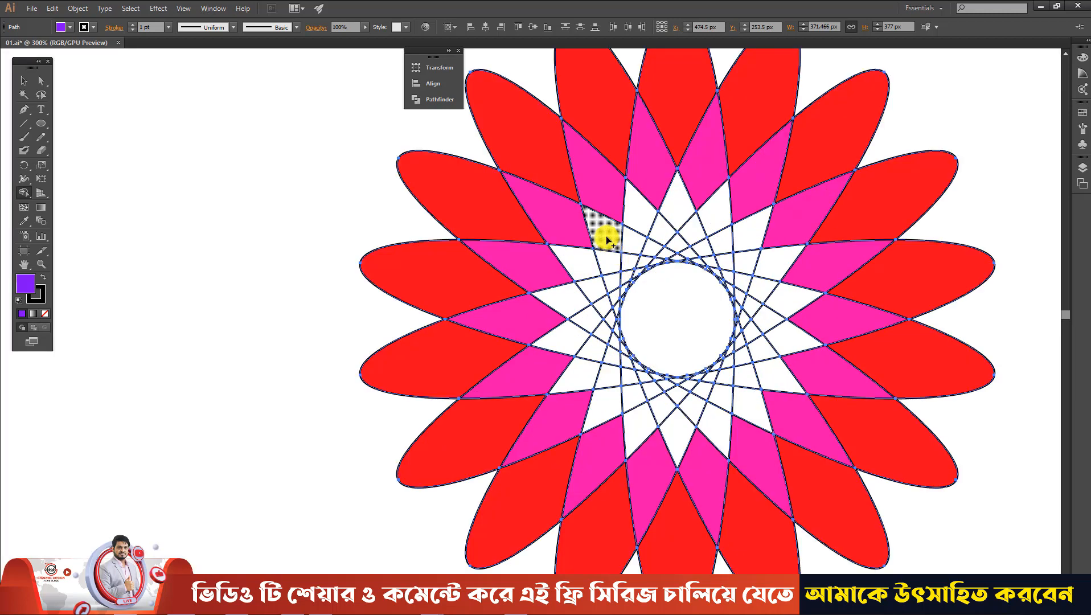
{"action": "left_click", "coordinate": [605, 236]}
{"action": "left_click", "coordinate": [642, 215]}
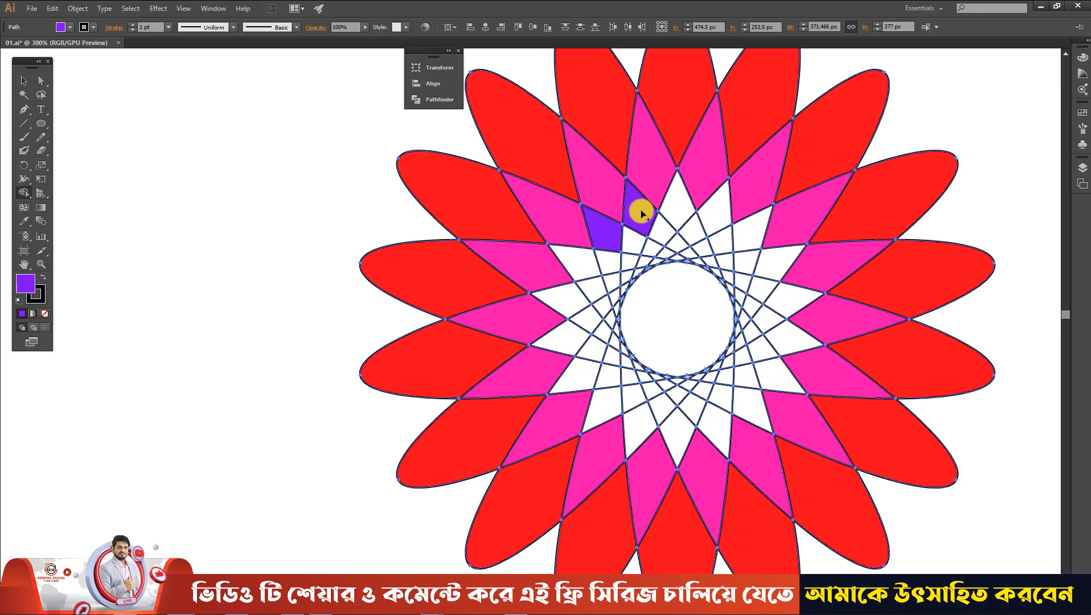
{"action": "left_click", "coordinate": [676, 208]}
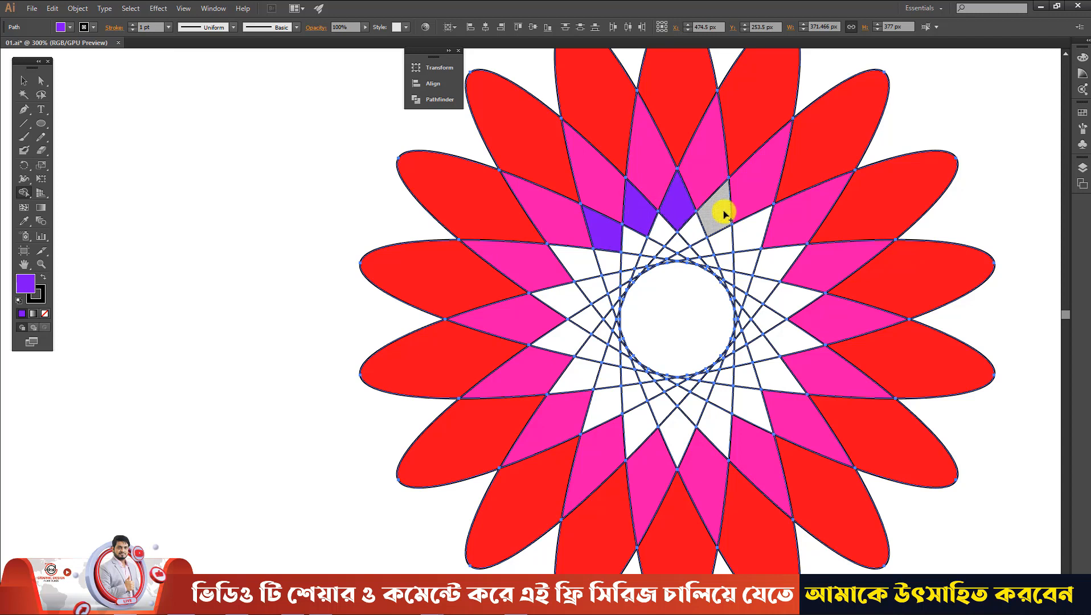
{"action": "left_click", "coordinate": [717, 212]}
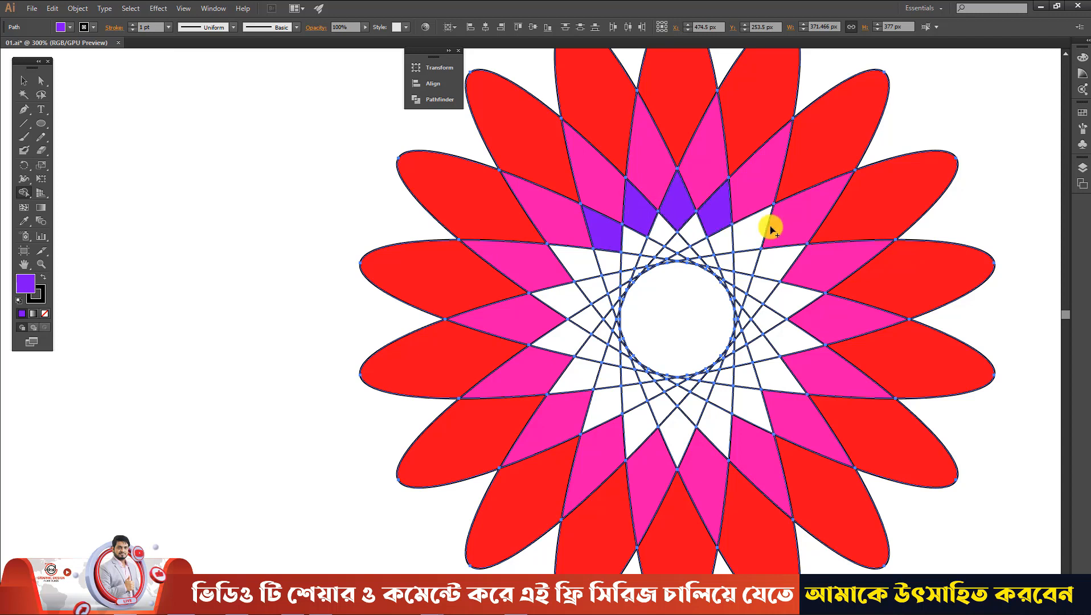
{"action": "left_click", "coordinate": [779, 297]}
{"action": "left_click", "coordinate": [783, 335]}
{"action": "left_click", "coordinate": [777, 367]}
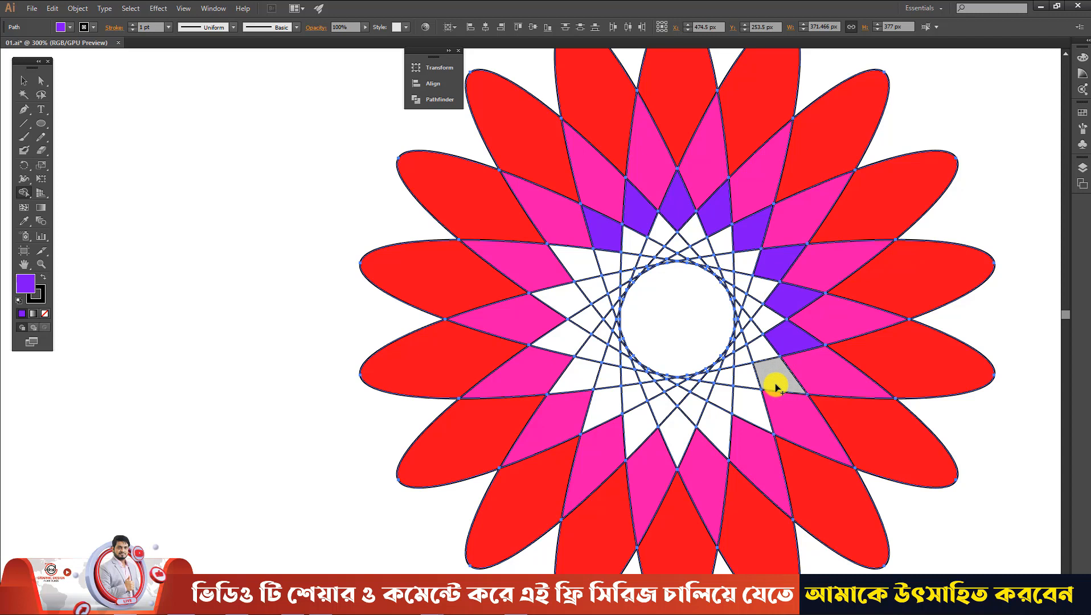
{"action": "left_click", "coordinate": [749, 409]}
{"action": "left_click", "coordinate": [713, 437]}
{"action": "left_click", "coordinate": [683, 441]}
{"action": "left_click_drag", "start_coordinate": [644, 432], "coordinate": [608, 410]}
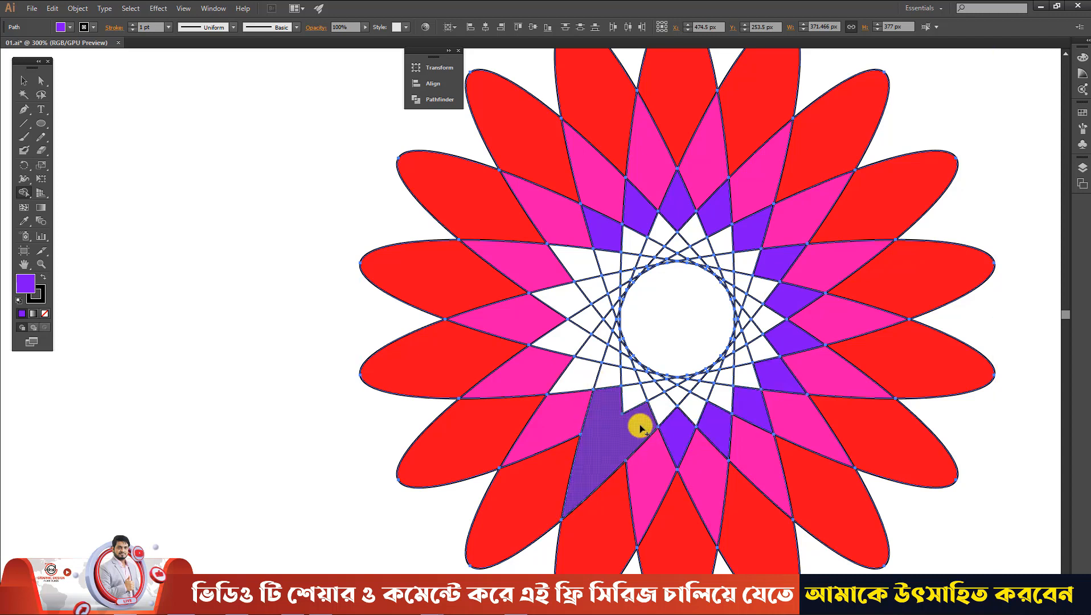
{"action": "key", "text": "ctrl+z"}
{"action": "left_click", "coordinate": [640, 432]}
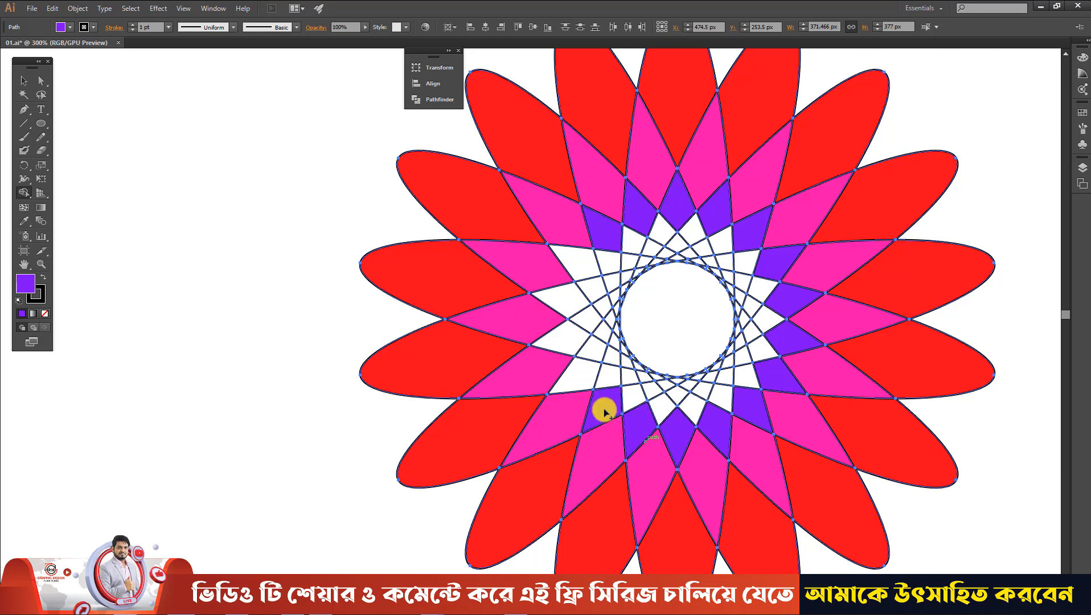
{"action": "left_click", "coordinate": [575, 370]}
{"action": "left_click", "coordinate": [566, 293]}
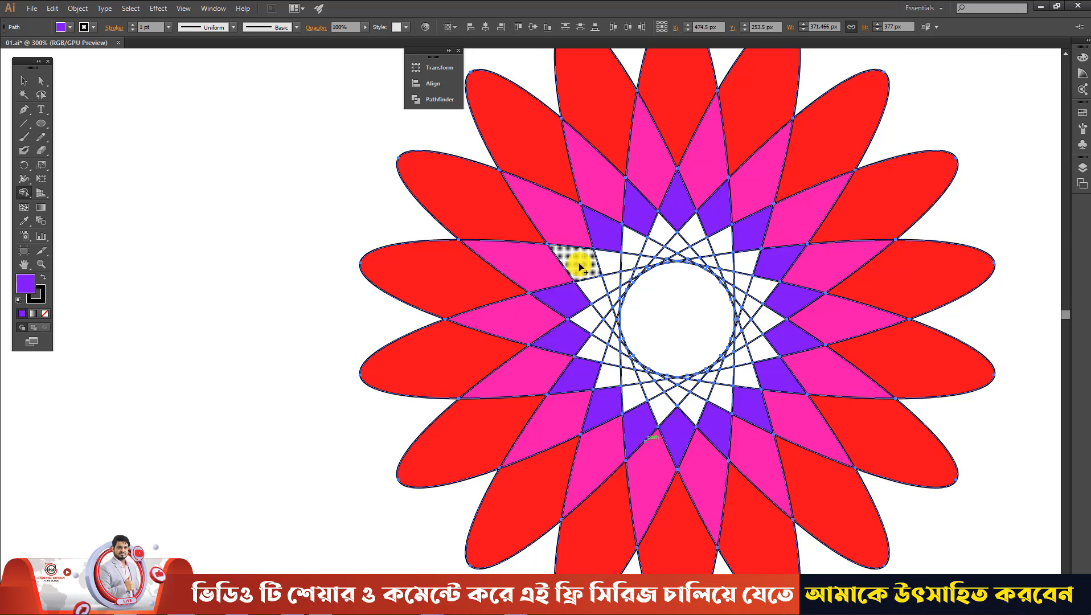
- Change the fill colour to blue #0f61f2 and fill all segments of the fourth ring, just inside the purple one
{"action": "double_click", "coordinate": [25, 283]}
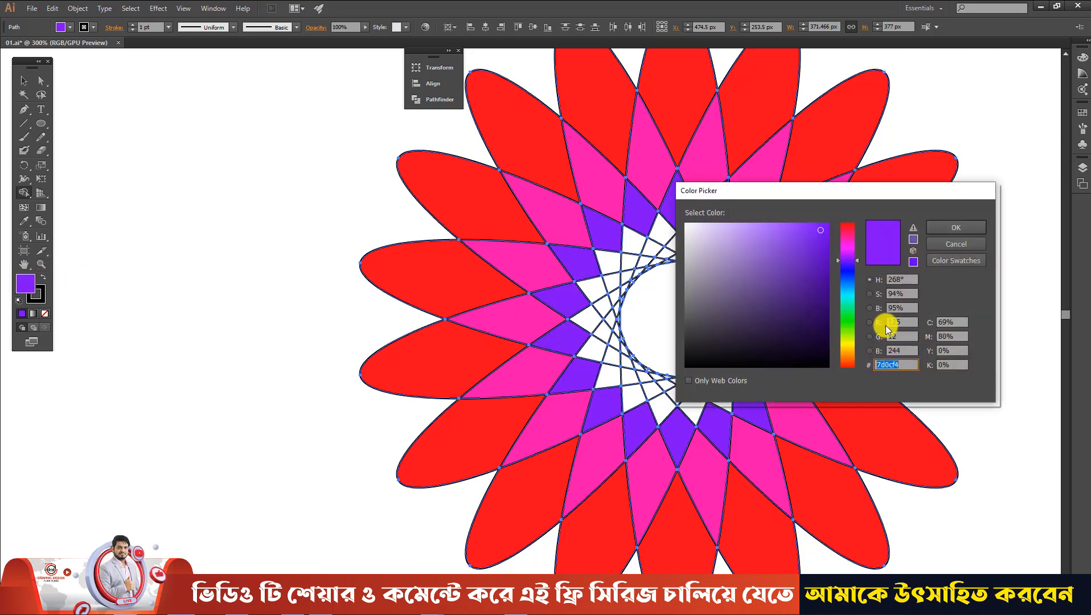
{"action": "left_click_drag", "start_coordinate": [846, 284], "coordinate": [848, 278]}
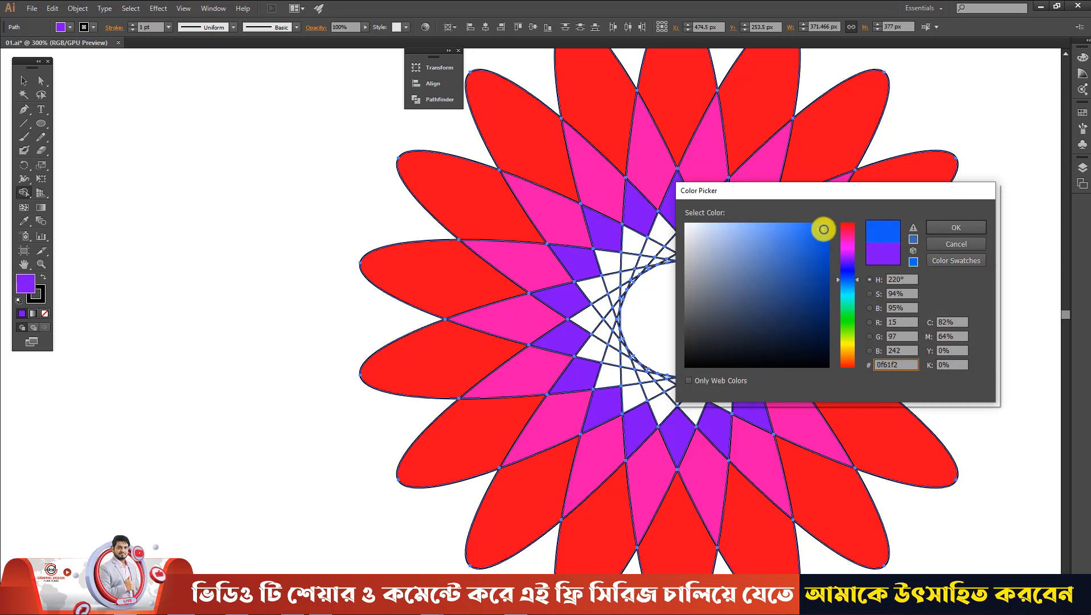
{"action": "left_click", "coordinate": [957, 227]}
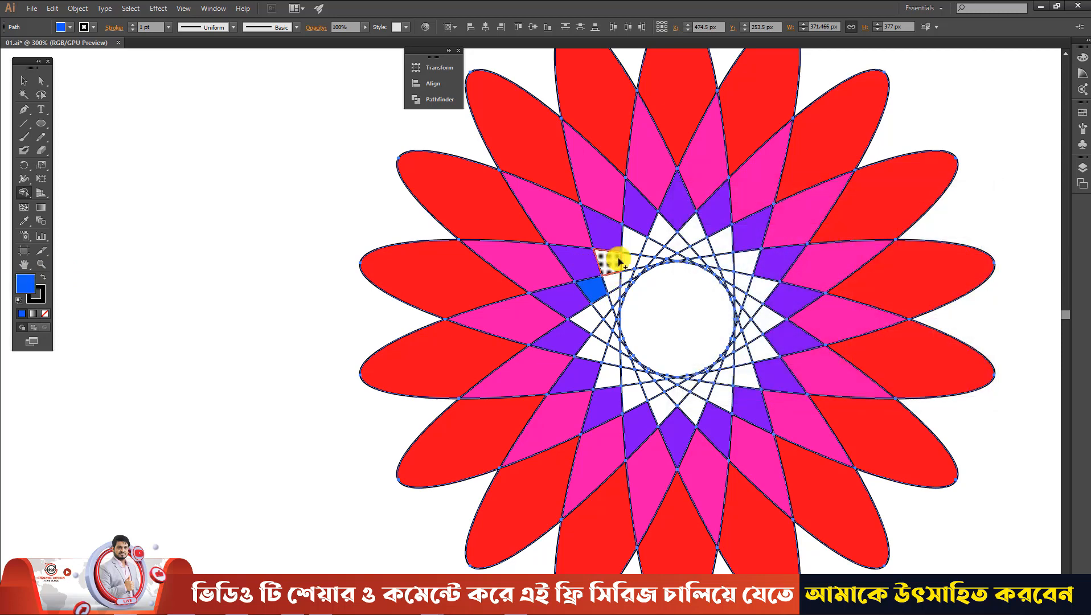
{"action": "mouse_move", "coordinate": [645, 238]}
{"action": "left_mouse_down"}
{"action": "mouse_move", "coordinate": [696, 230]}
{"action": "mouse_move", "coordinate": [745, 262]}
{"action": "mouse_move", "coordinate": [769, 292]}
{"action": "mouse_move", "coordinate": [762, 351]}
{"action": "mouse_move", "coordinate": [723, 398]}
{"action": "mouse_move", "coordinate": [663, 409]}
{"action": "mouse_move", "coordinate": [613, 381]}
{"action": "mouse_move", "coordinate": [594, 316]}
{"action": "left_mouse_up"}
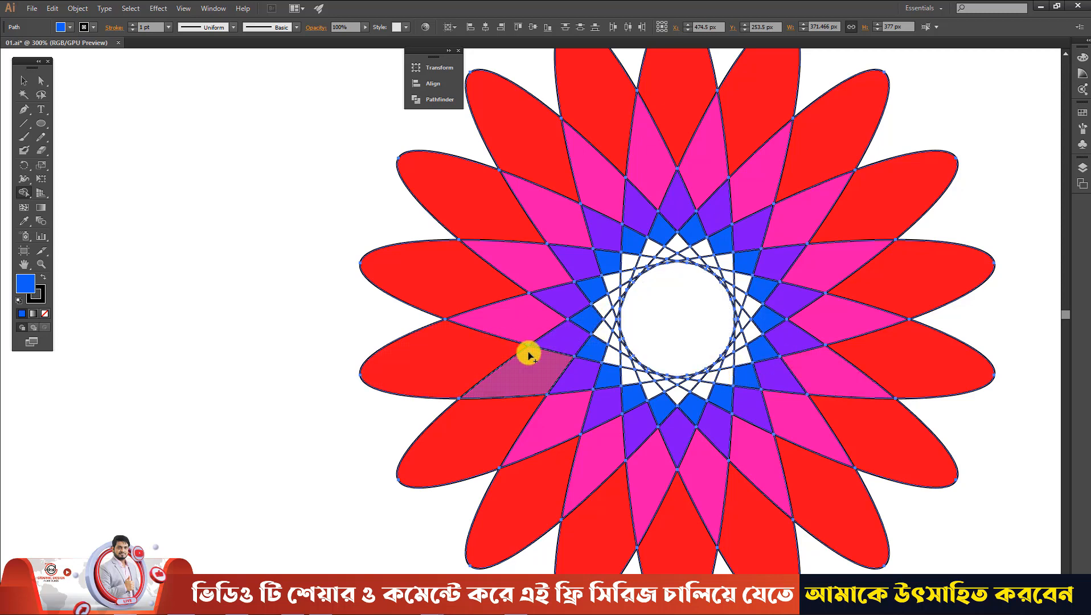
- Select the entire rosette with the Selection tool, set its stroke to None and deselect it
{"action": "scroll", "coordinate": [529, 352], "scroll_direction": "down", "scroll_amount": 2}
{"action": "scroll", "coordinate": [614, 340], "scroll_direction": "up", "scroll_amount": 2}
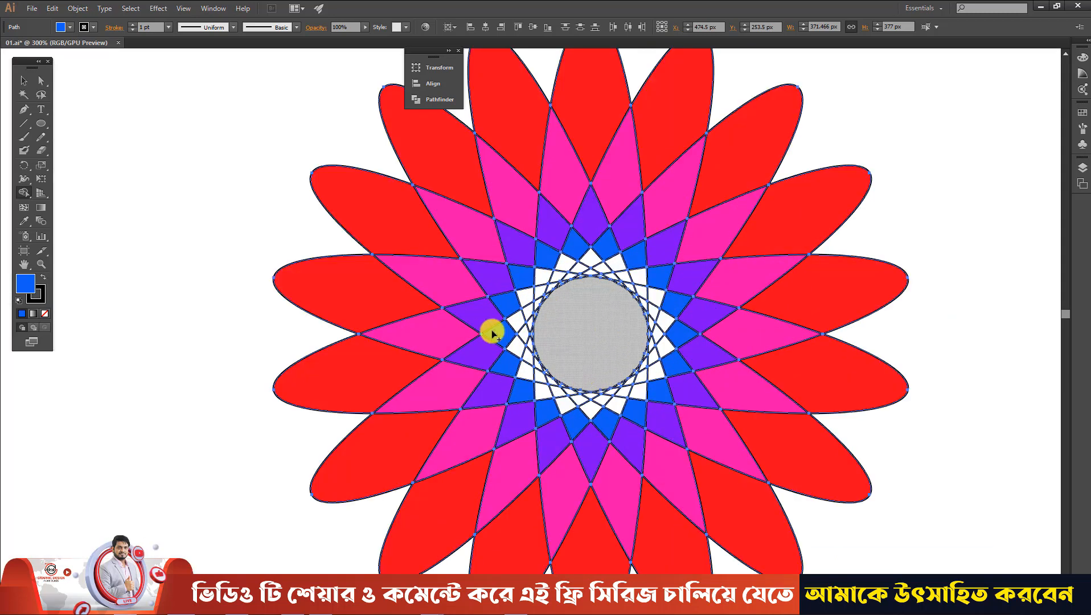
{"action": "scroll", "coordinate": [565, 324], "scroll_direction": "down", "scroll_amount": 1}
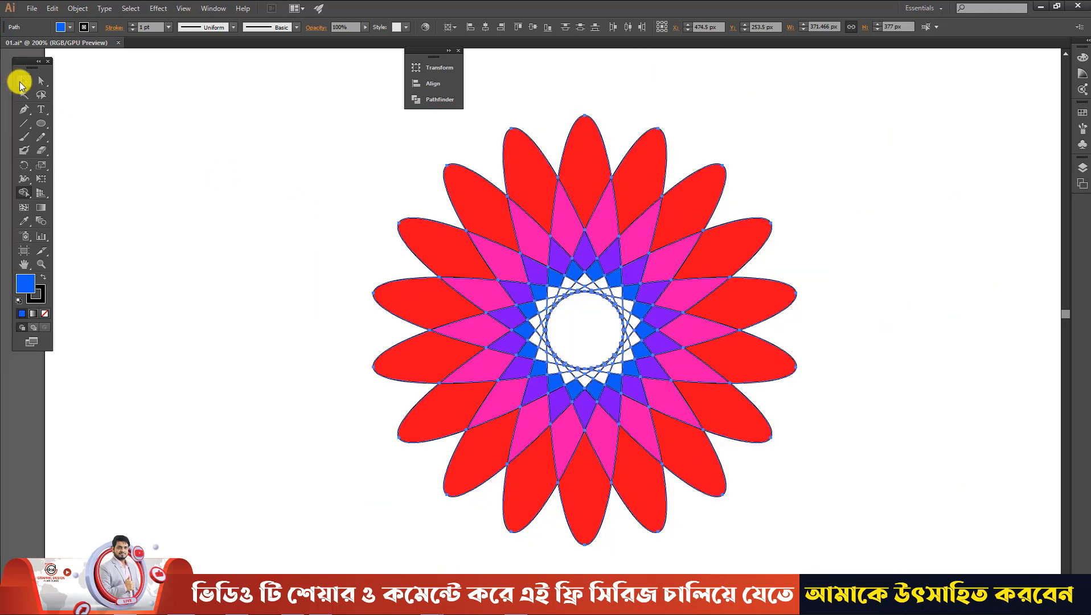
{"action": "left_click", "coordinate": [20, 84]}
{"action": "left_click", "coordinate": [266, 200]}
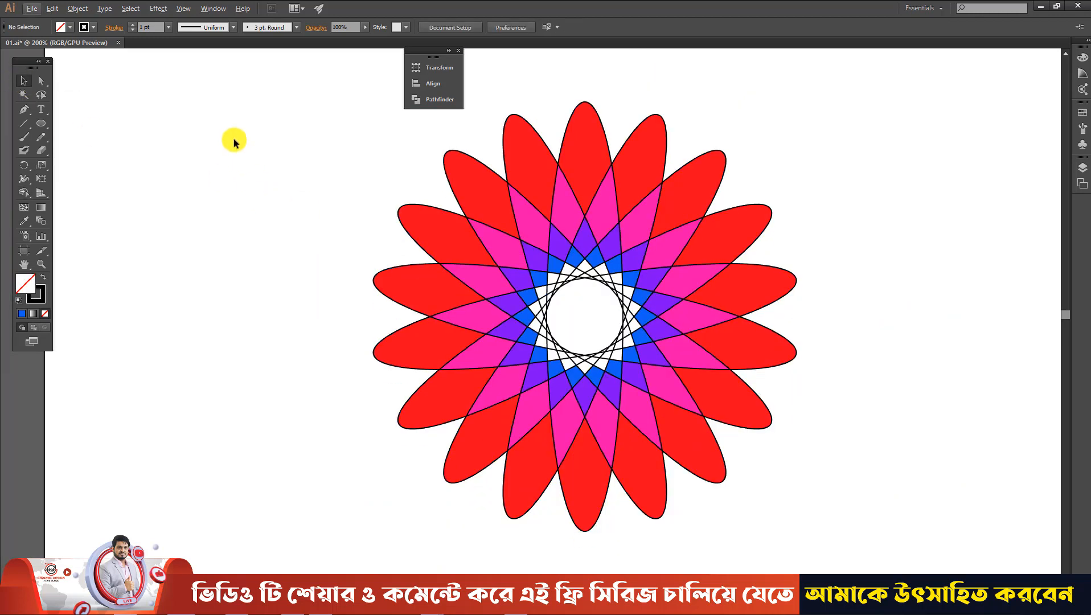
{"action": "left_click_drag", "start_coordinate": [234, 142], "coordinate": [810, 484]}
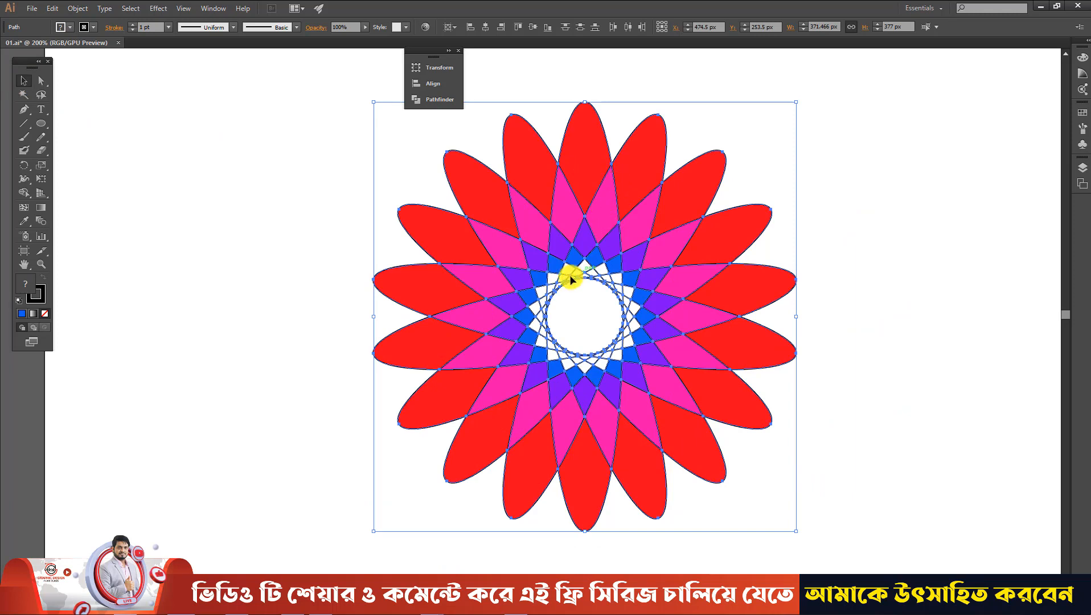
{"action": "left_click", "coordinate": [156, 27]}
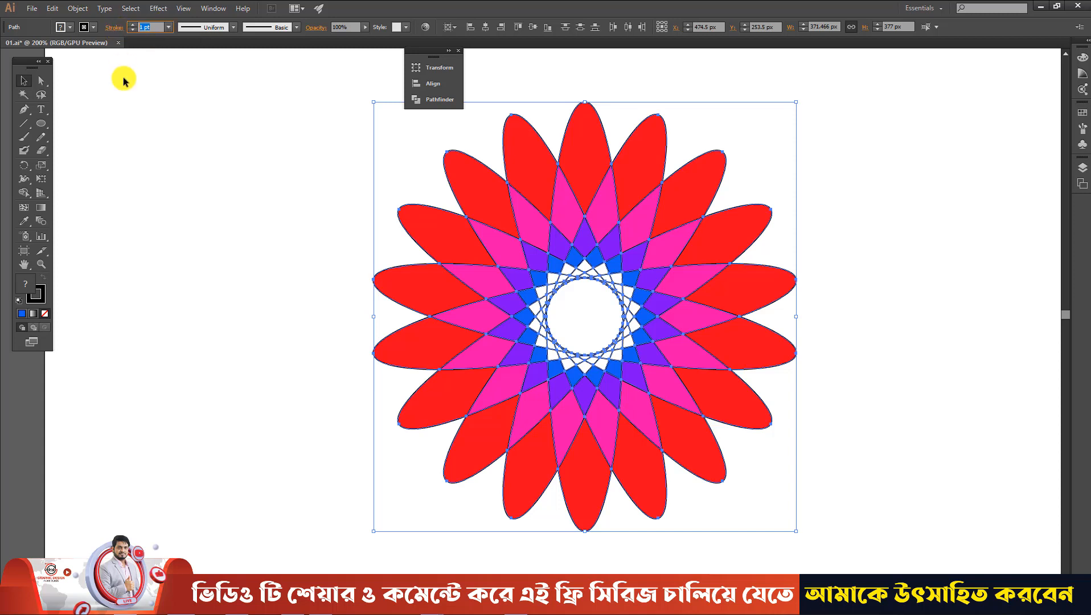
{"action": "left_click", "coordinate": [94, 27]}
{"action": "left_click", "coordinate": [8, 48]}
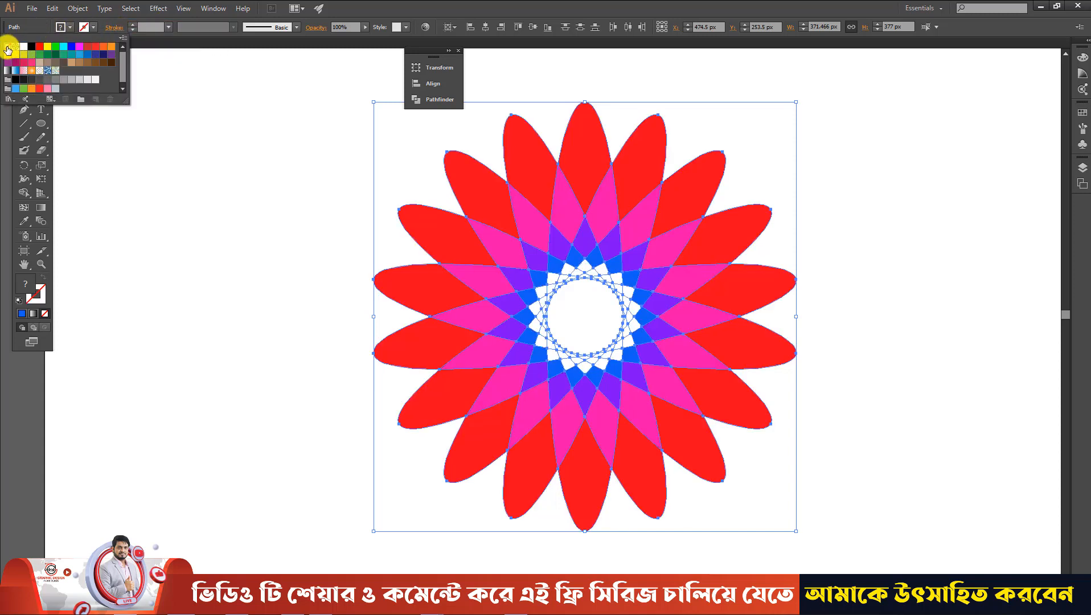
{"action": "left_click", "coordinate": [175, 234]}
{"action": "key", "text": "ctrl+1"}
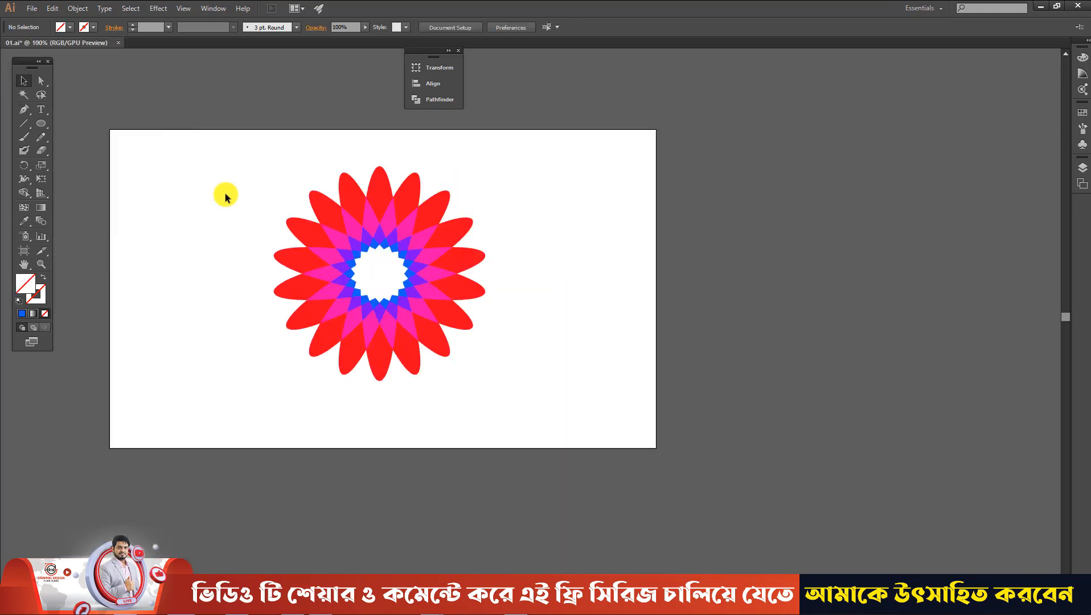
{"action": "left_click_drag", "start_coordinate": [178, 142], "coordinate": [605, 433]}
{"action": "left_click", "coordinate": [604, 434]}
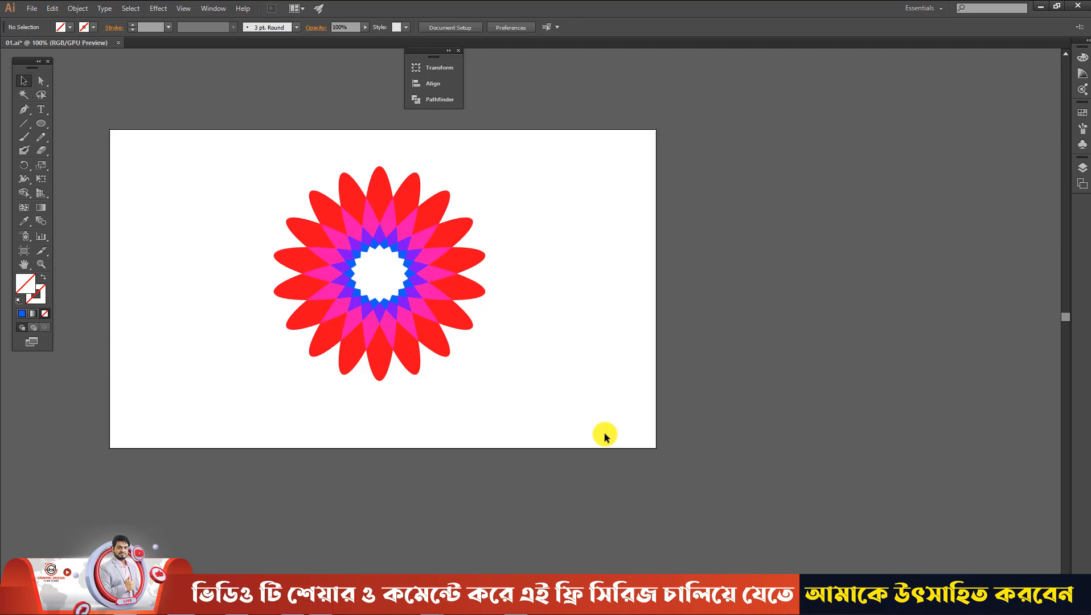
- Move the red petals along the rosette's upper half outward one by one, away from the flower
{"action": "scroll", "coordinate": [168, 288], "scroll_direction": "up", "scroll_amount": 1, "text": "alt"}
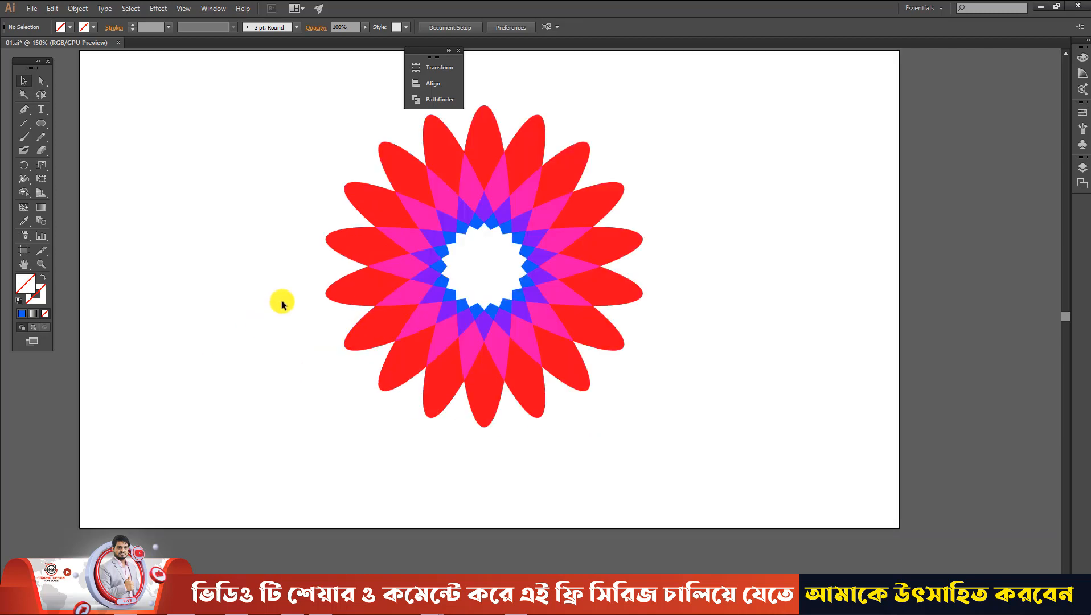
{"action": "left_click_drag", "start_coordinate": [370, 199], "coordinate": [170, 169]}
{"action": "left_click_drag", "start_coordinate": [387, 165], "coordinate": [279, 96]}
{"action": "left_click_drag", "start_coordinate": [431, 135], "coordinate": [431, 85]}
{"action": "left_click_drag", "start_coordinate": [510, 139], "coordinate": [600, 94]}
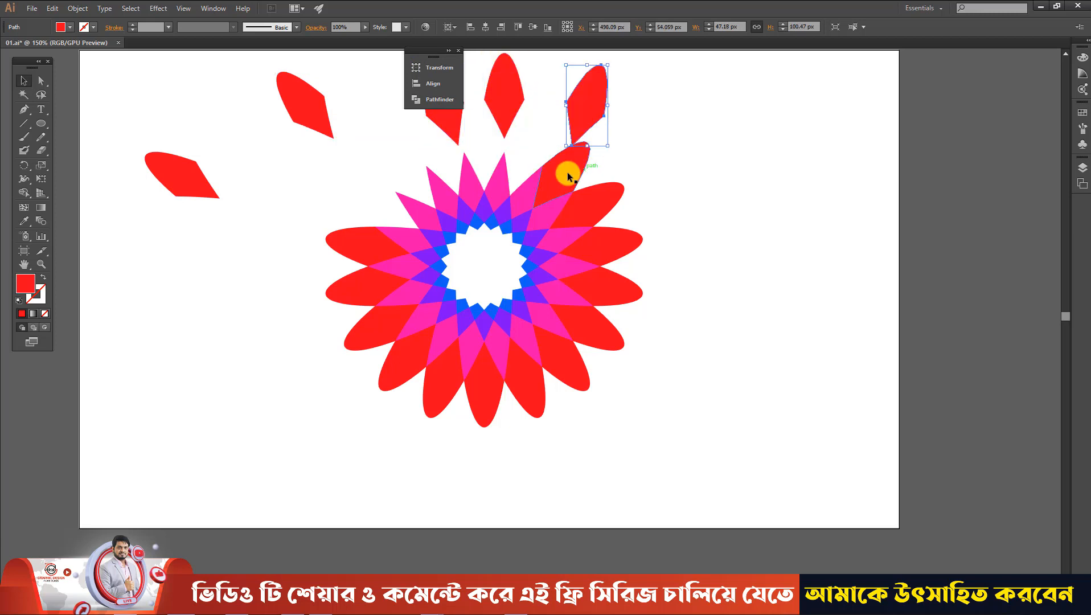
{"action": "left_click_drag", "start_coordinate": [568, 176], "coordinate": [727, 147]}
{"action": "left_click_drag", "start_coordinate": [620, 196], "coordinate": [694, 186]}
- Undo all the petal moves so the rosette is whole again
{"action": "key", "text": "ctrl+z"}
{"action": "key", "text": "ctrl+z"}
{"action": "key", "text": "ctrl+z"}
{"action": "key", "text": "ctrl+z"}
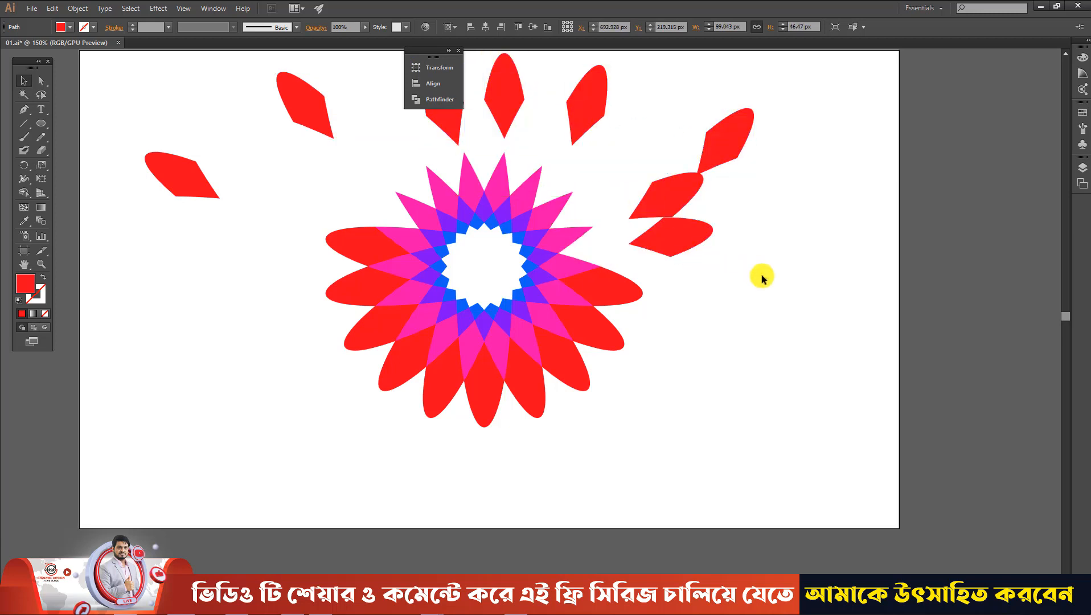
{"action": "key", "text": "ctrl+z"}
{"action": "key", "text": "ctrl+z"}
{"action": "key", "text": "ctrl+z"}
{"action": "key", "text": "ctrl+z"}
{"action": "key", "text": "ctrl+z"}
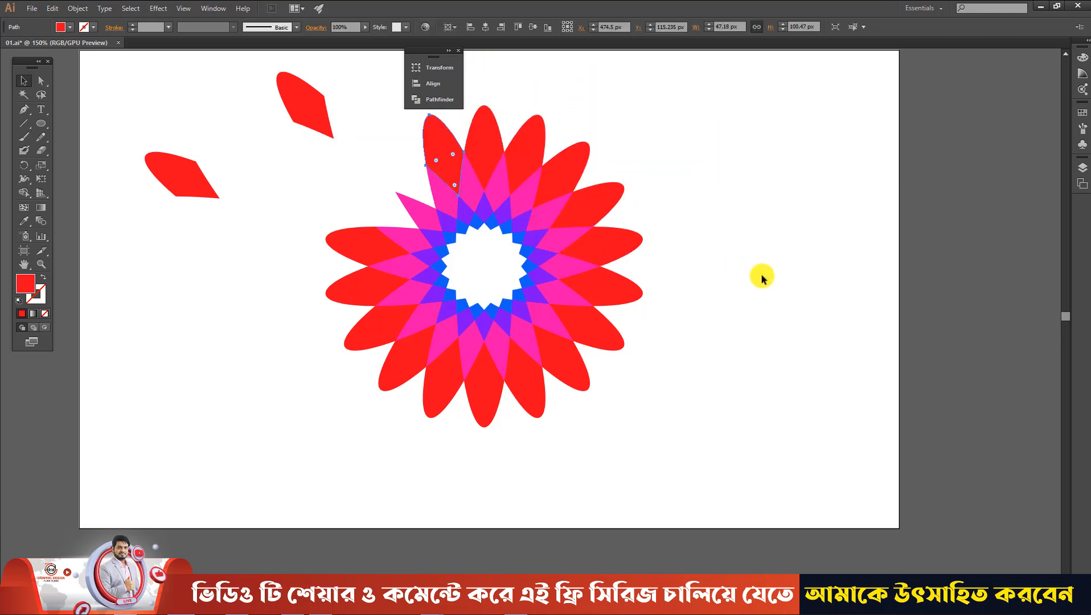
- Duplicate the whole rosette, place the copy to the right of the original on the artboard and deselect it
{"action": "key", "text": "ctrl+a"}
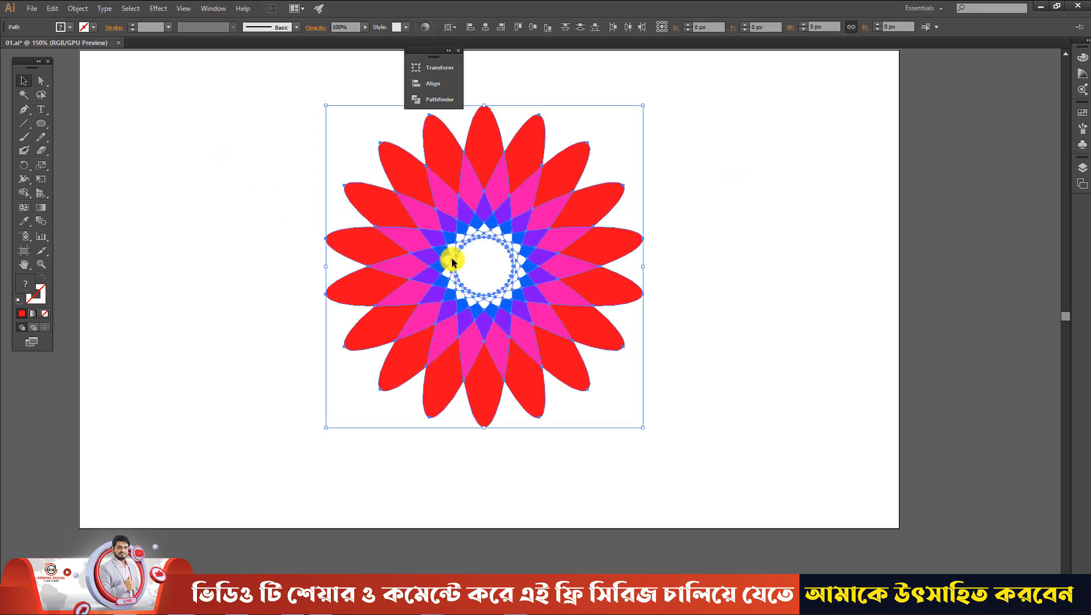
{"action": "scroll", "coordinate": [419, 207], "scroll_direction": "down", "scroll_amount": 2}
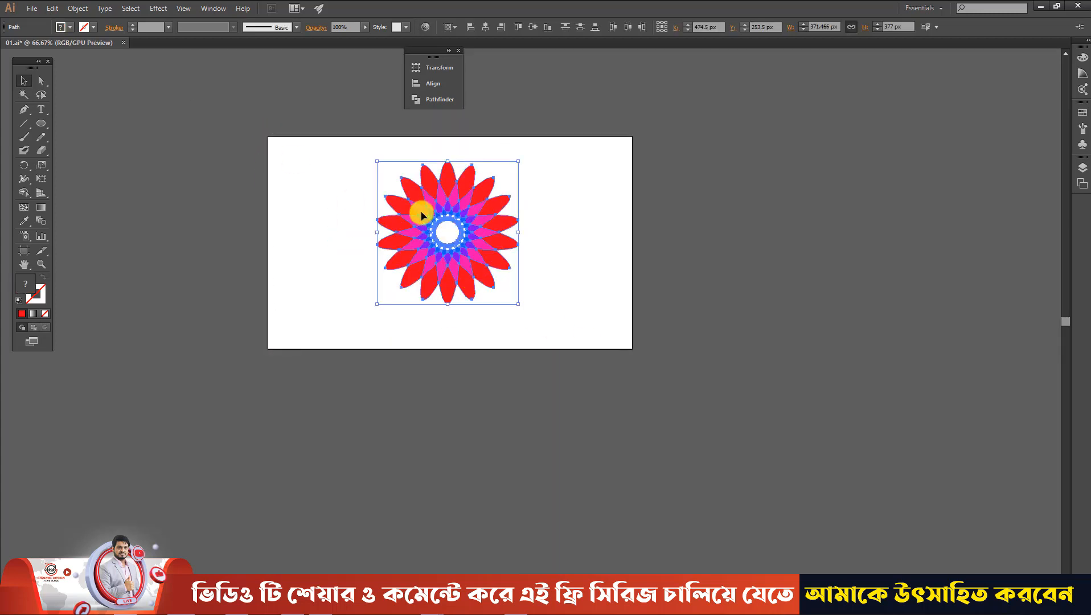
{"action": "left_click_drag", "start_coordinate": [403, 209], "coordinate": [485, 219]}
{"action": "scroll", "coordinate": [590, 226], "scroll_direction": "up", "scroll_amount": 2}
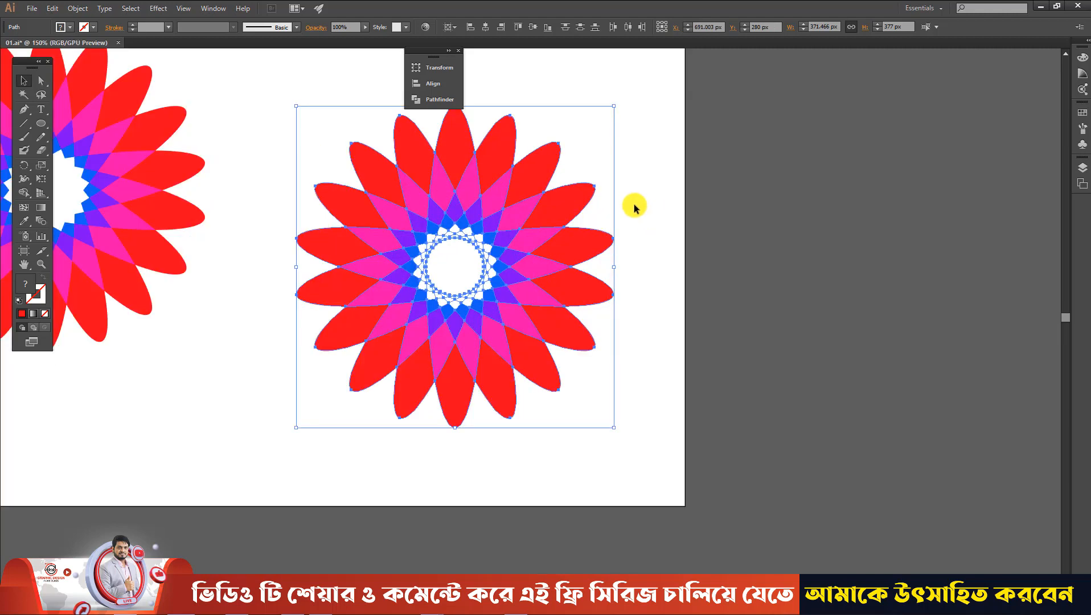
{"action": "left_click", "coordinate": [634, 206]}
- Delete all the red outer petals of the duplicated rosette, keeping its pink, purple and blue rings
{"action": "left_click", "coordinate": [450, 140]}
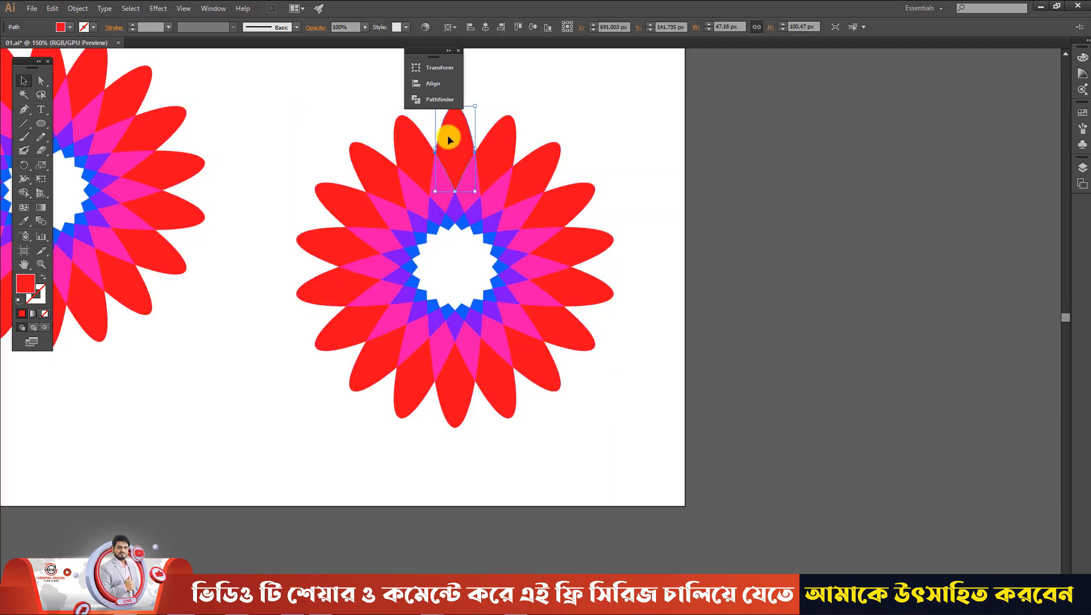
{"action": "key", "text": "Delete"}
{"action": "left_click", "coordinate": [509, 138]}
{"action": "key", "text": "Delete"}
{"action": "left_click", "coordinate": [532, 161]}
{"action": "key", "text": "Delete"}
{"action": "left_click", "coordinate": [578, 212]}
{"action": "key", "text": "Delete"}
{"action": "left_click", "coordinate": [587, 254]}
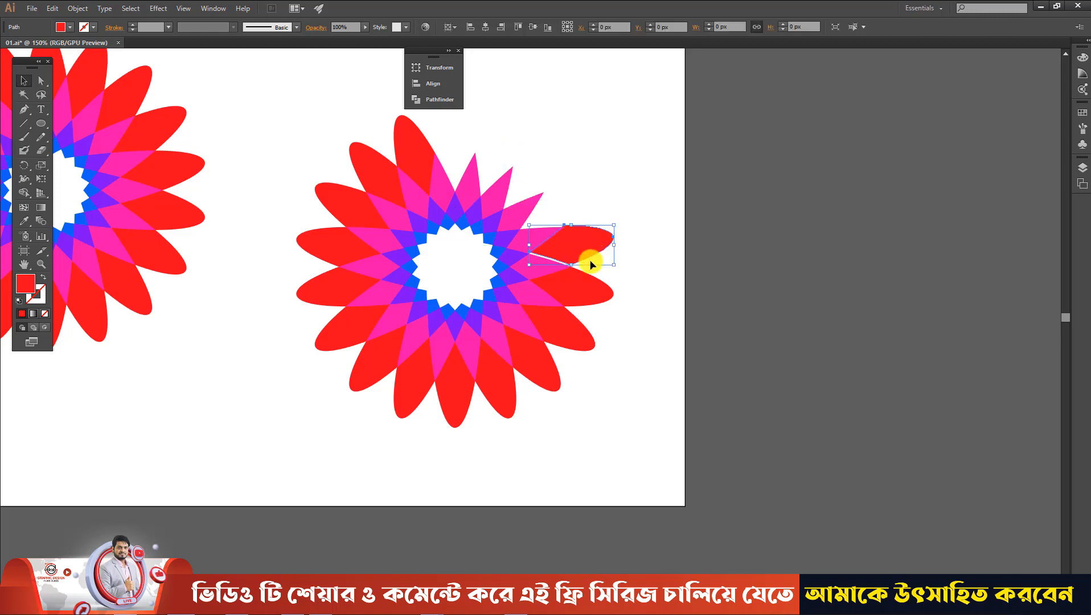
{"action": "key", "text": "Delete"}
{"action": "left_click", "coordinate": [584, 302]}
{"action": "key", "text": "Delete"}
{"action": "left_click", "coordinate": [575, 337]}
{"action": "key", "text": "Delete"}
{"action": "left_click", "coordinate": [546, 376]}
{"action": "key", "text": "Delete"}
{"action": "left_click", "coordinate": [492, 388]}
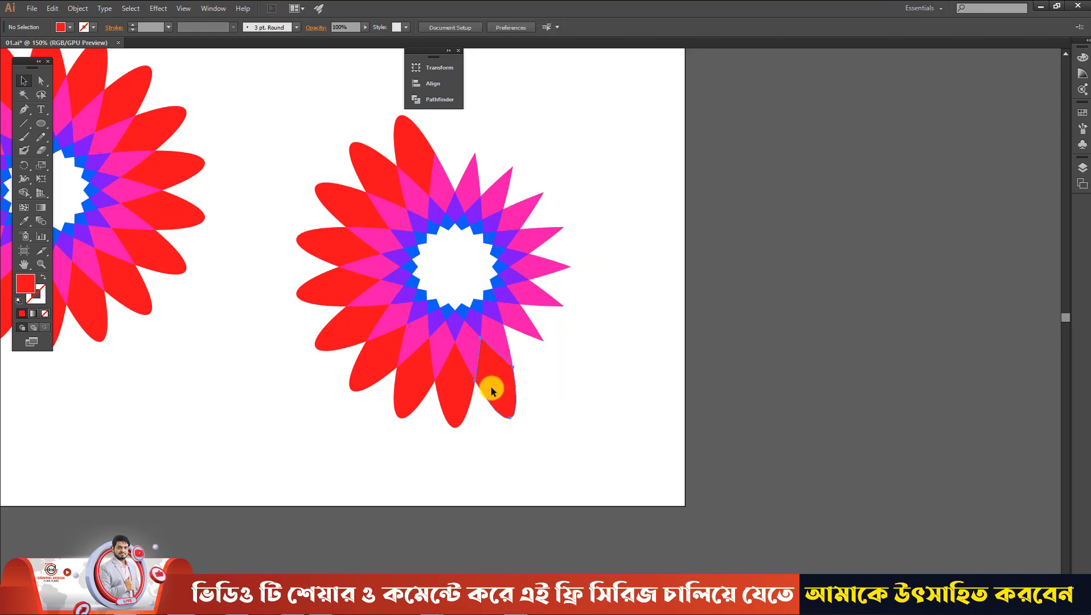
{"action": "key", "text": "Delete"}
{"action": "left_click", "coordinate": [438, 395]}
{"action": "key", "text": "Delete"}
{"action": "left_click", "coordinate": [409, 388]}
{"action": "key", "text": "Delete"}
{"action": "left_click", "coordinate": [381, 369]}
{"action": "key", "text": "Delete"}
{"action": "left_click", "coordinate": [335, 333]}
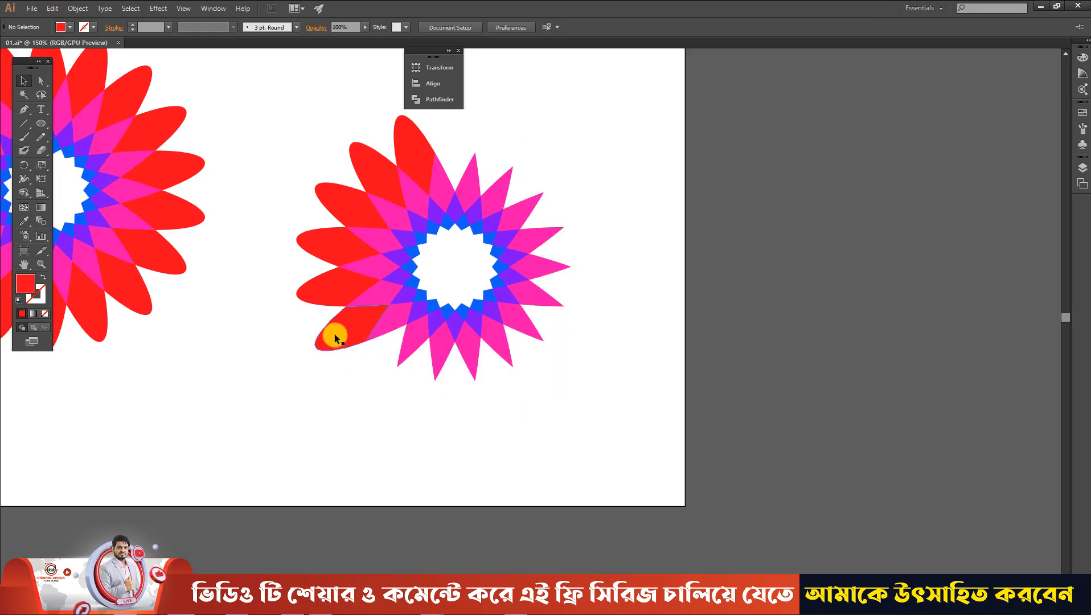
{"action": "key", "text": "Delete"}
{"action": "left_click", "coordinate": [328, 295]}
{"action": "key", "text": "Delete"}
{"action": "left_click", "coordinate": [325, 253]}
{"action": "key", "text": "Delete"}
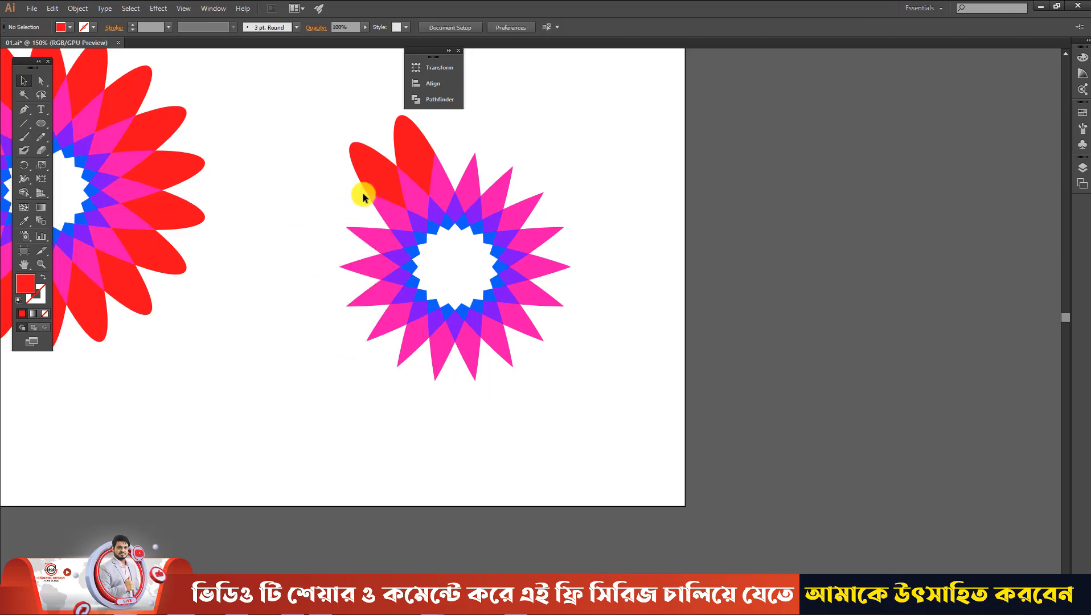
{"action": "left_click", "coordinate": [365, 191]}
{"action": "key", "text": "Delete"}
{"action": "left_click", "coordinate": [399, 163]}
{"action": "key", "text": "Delete"}
{"action": "scroll", "coordinate": [716, 312], "scroll_direction": "down", "scroll_amount": 1}
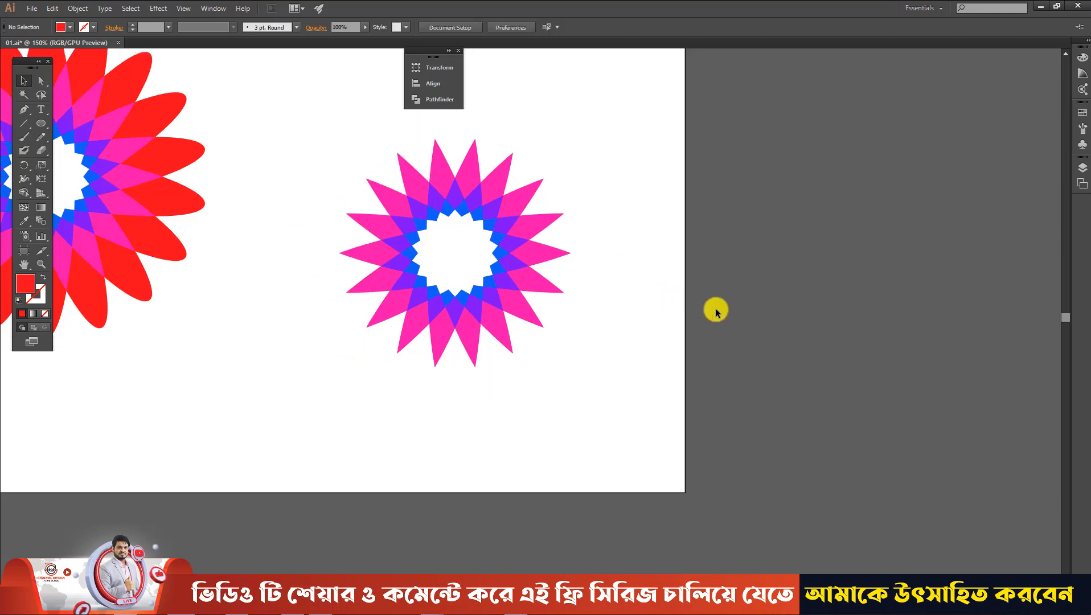
{"action": "key", "text": "super"}
{"action": "left_click", "coordinate": [690, 315]}
{"action": "scroll", "coordinate": [689, 314], "scroll_direction": "down", "scroll_amount": 1}
{"action": "left_click_drag", "start_coordinate": [140, 110], "coordinate": [339, 313]}
{"action": "left_click", "coordinate": [417, 368]}
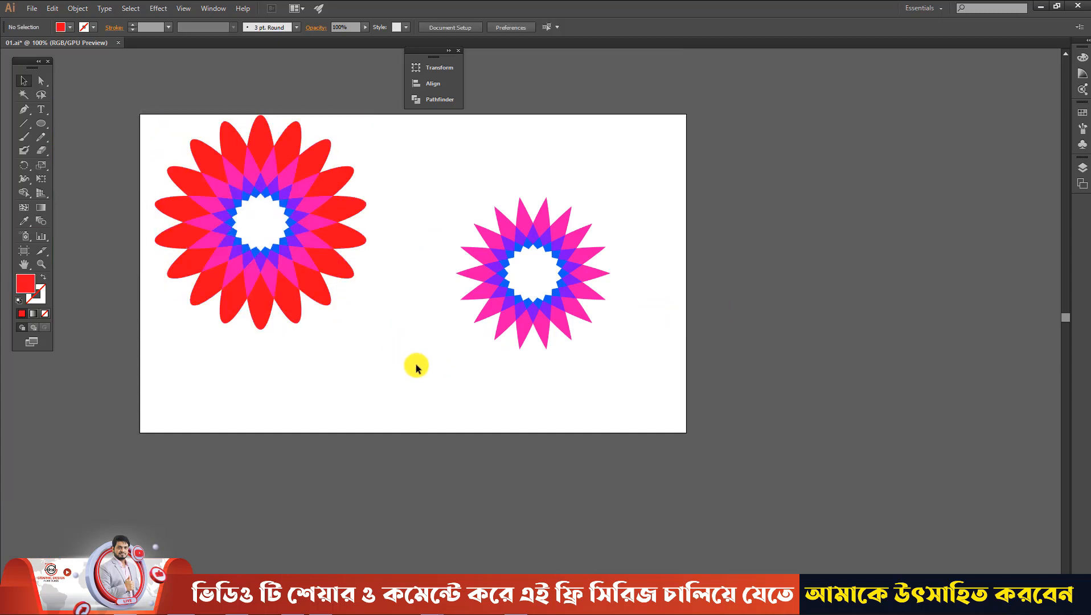